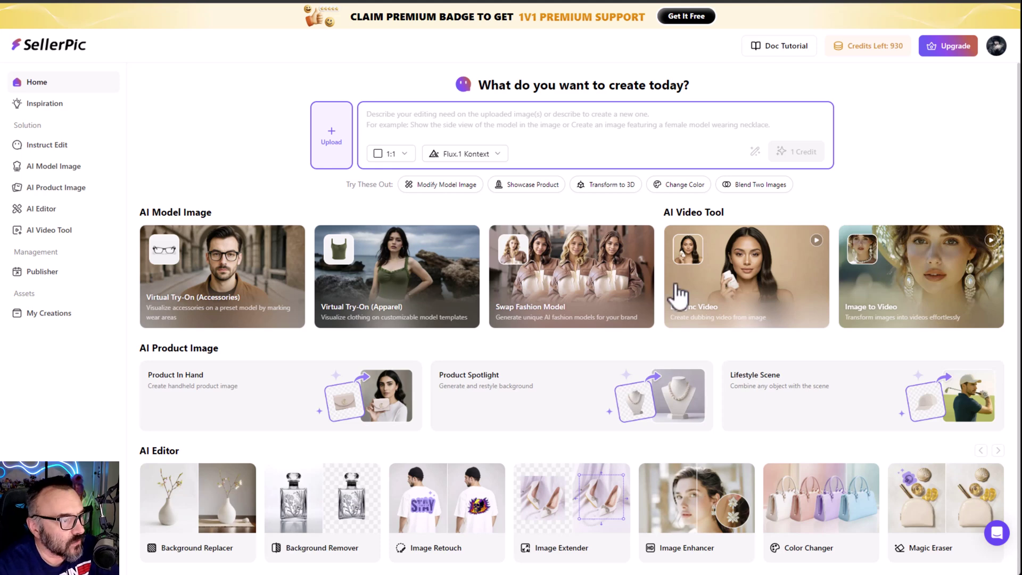
Open Virtual Try-On (Apparel) and look through the previously uploaded garment images without selecting one.
{"action": "left_click", "coordinate": [441, 305]}
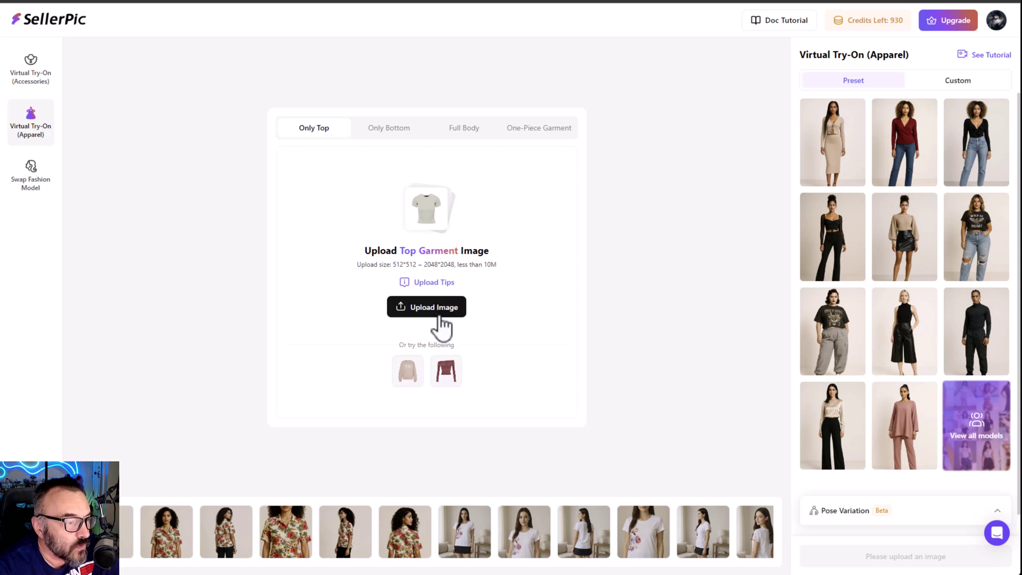
{"action": "mouse_move", "coordinate": [441, 309]}
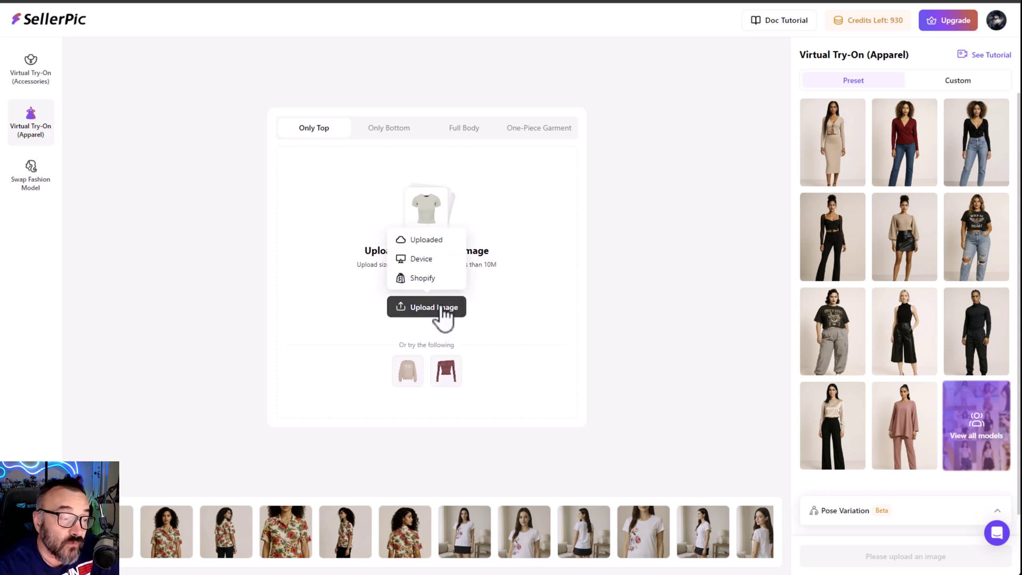
{"action": "left_click", "coordinate": [416, 243]}
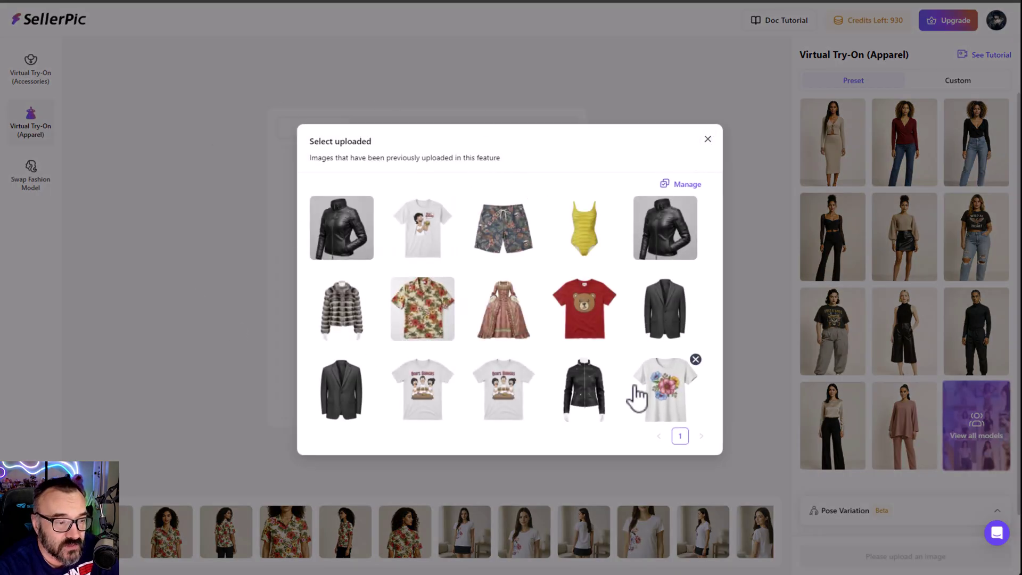
{"action": "left_click", "coordinate": [707, 139]}
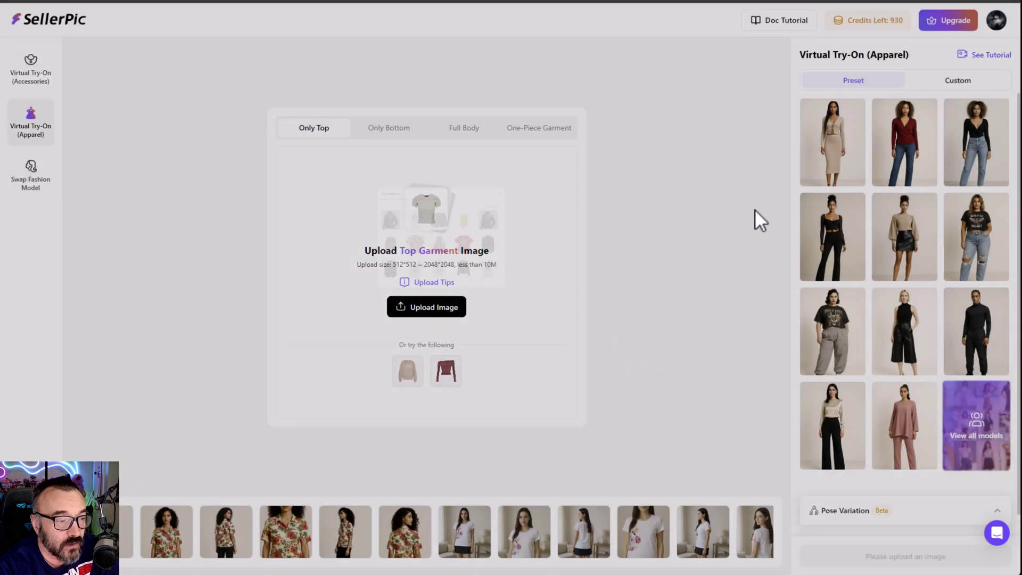
Browse the garment images stored on the device without choosing one.
{"action": "mouse_move", "coordinate": [435, 313]}
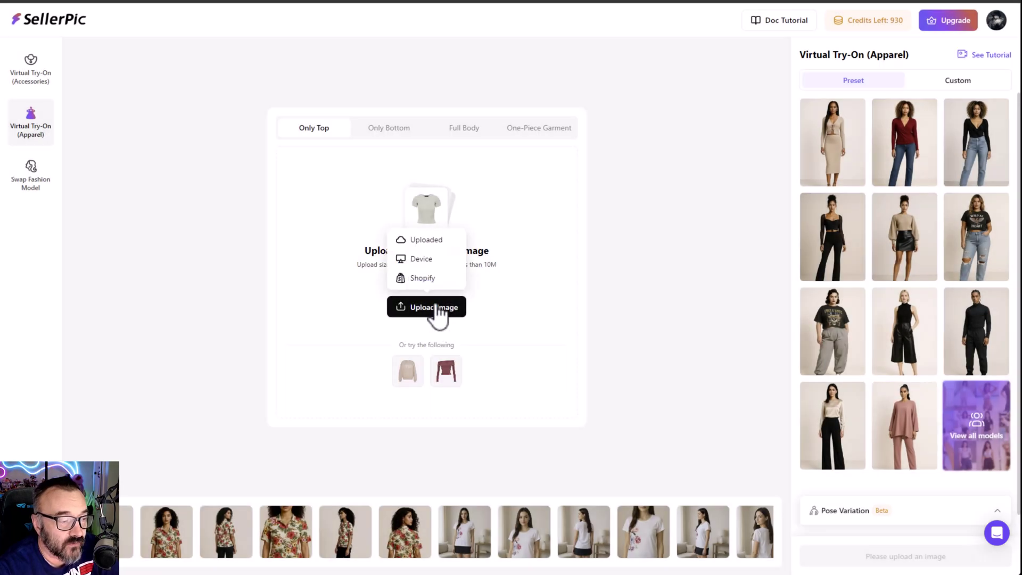
{"action": "left_click", "coordinate": [429, 261]}
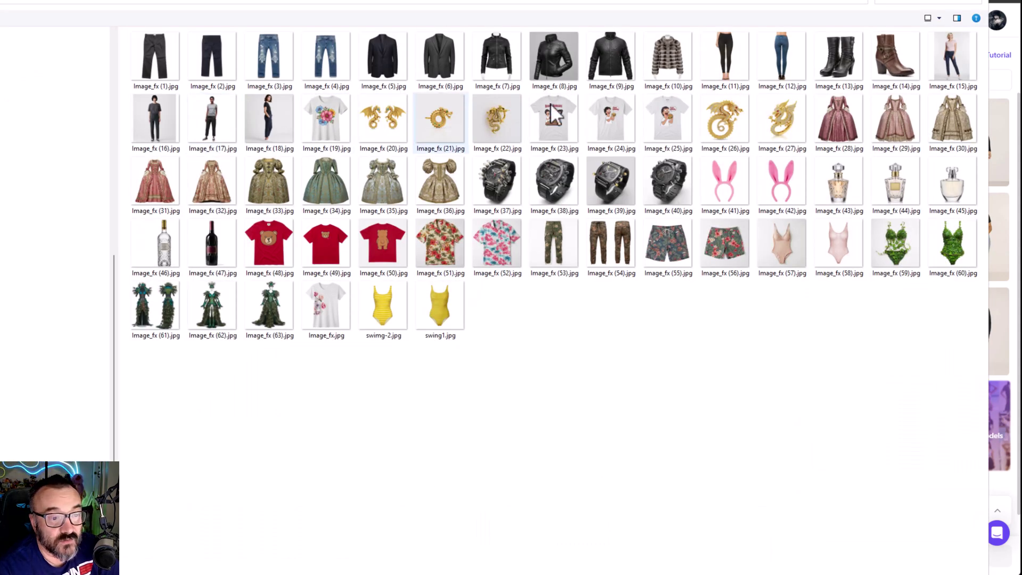
{"action": "key", "text": "Escape"}
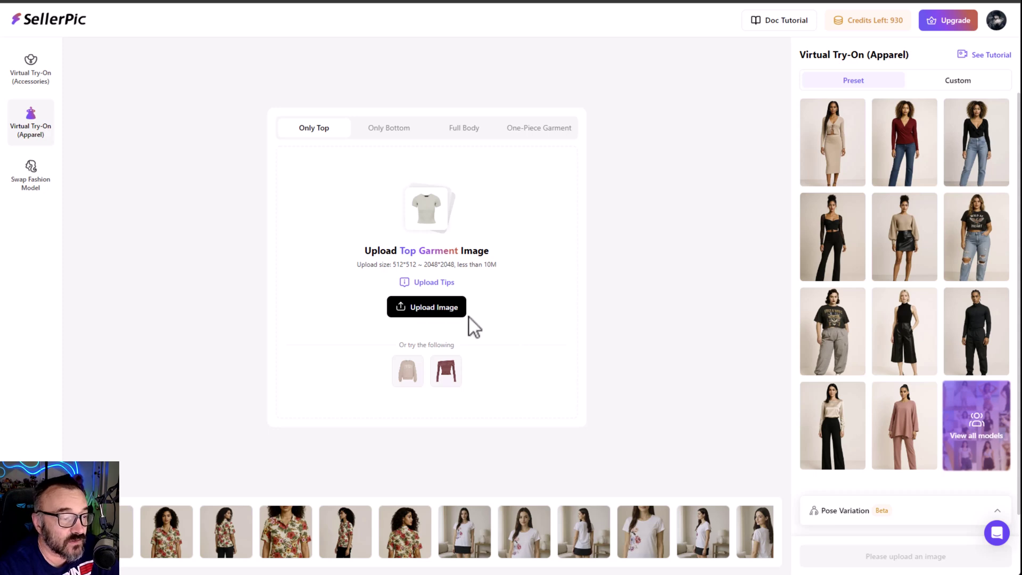
Install the SellerPic - AI Virtual Try on app from the Shopify App Store and import the store's floral T-shirt image as the top garment.
{"action": "left_click", "coordinate": [440, 310]}
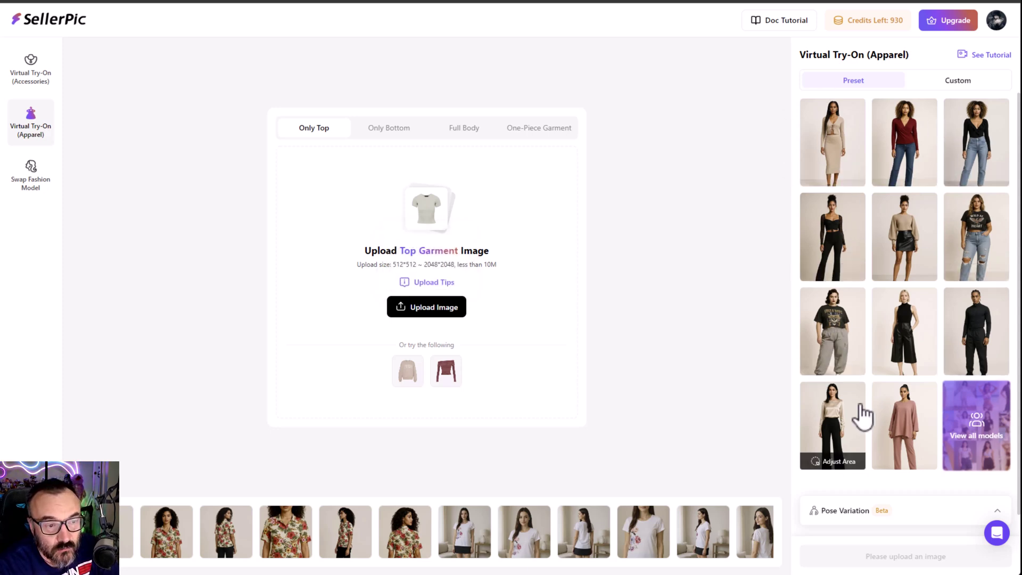
{"action": "mouse_move", "coordinate": [438, 313]}
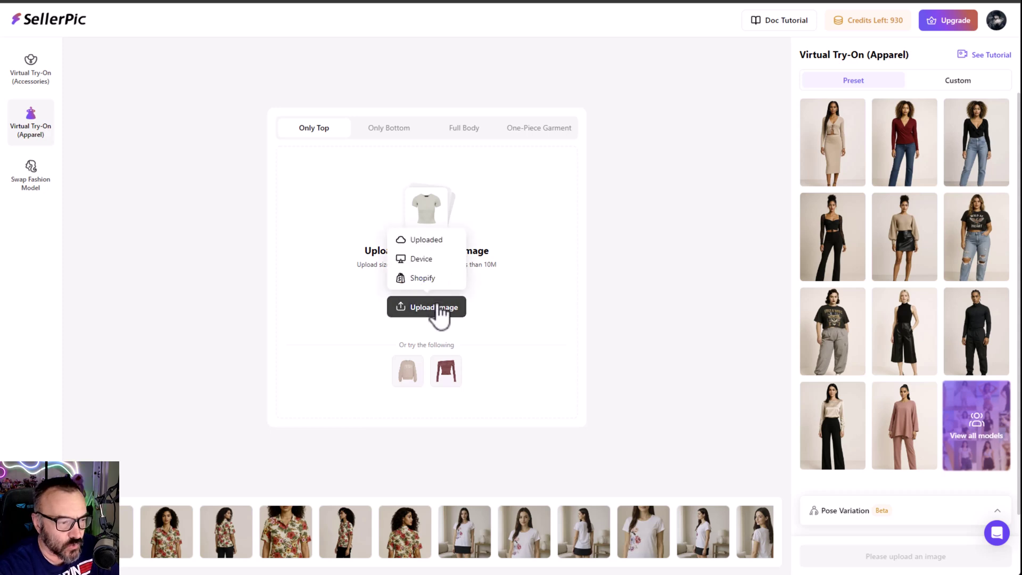
{"action": "left_click", "coordinate": [416, 281]}
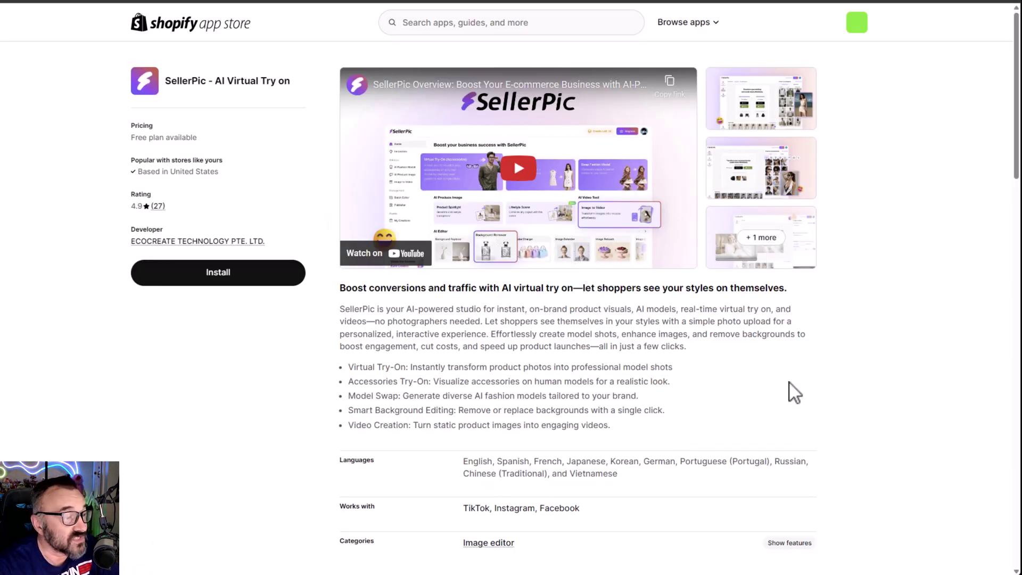
{"action": "left_click", "coordinate": [266, 287]}
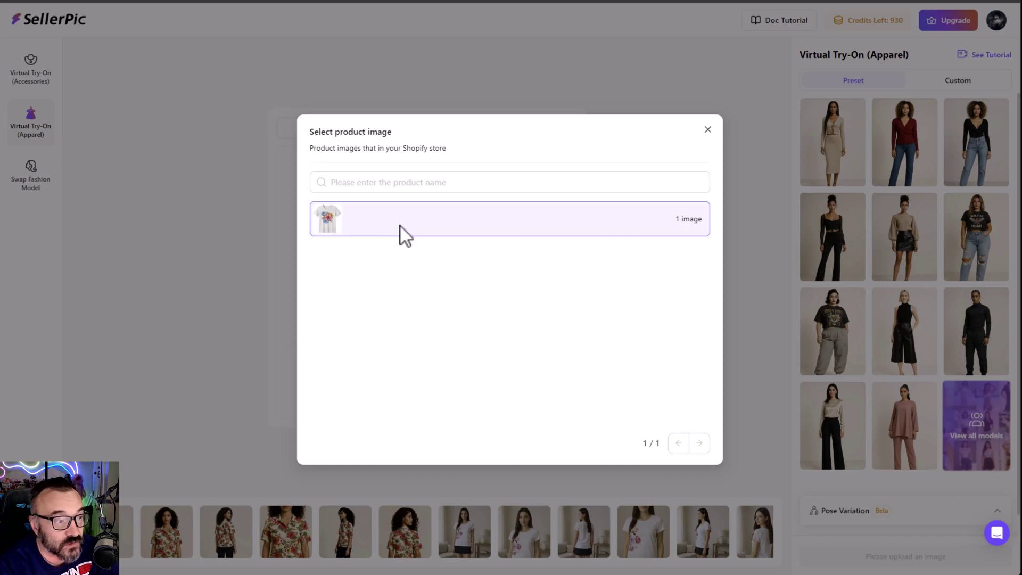
{"action": "left_click", "coordinate": [324, 218]}
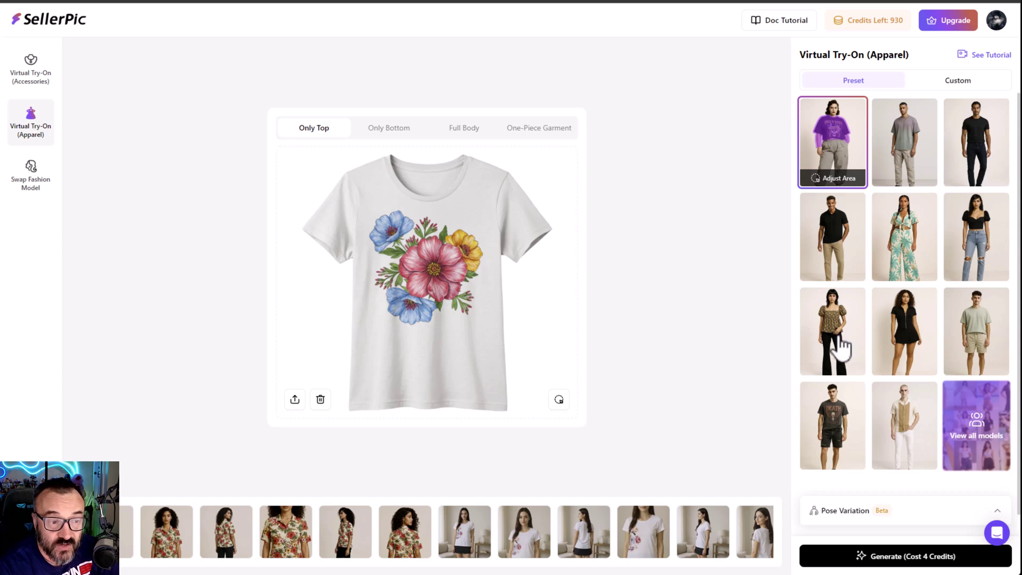
Filter the full list of preset models to Female, Adults and Short sleeves.
{"action": "left_click", "coordinate": [978, 435]}
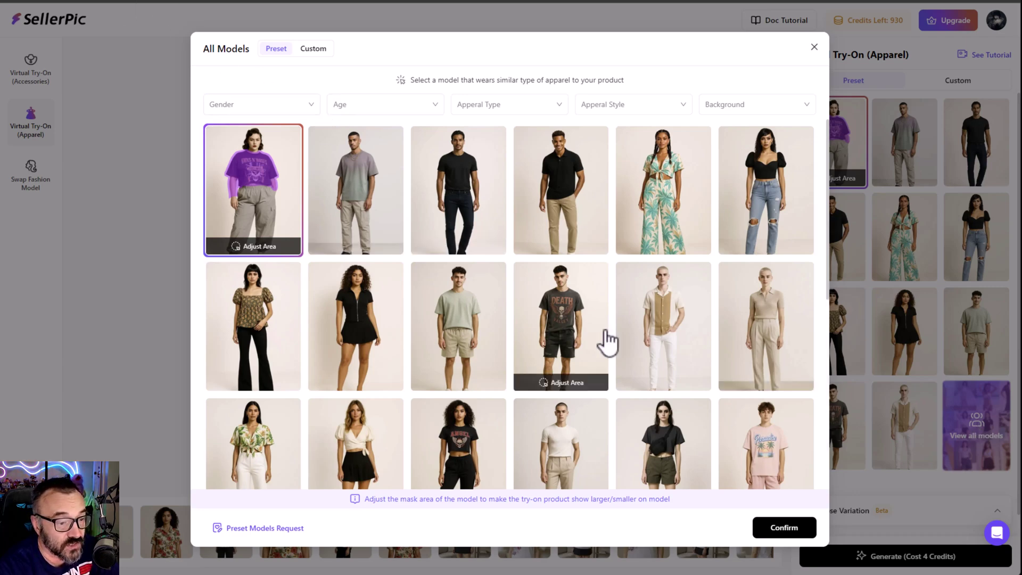
{"action": "scroll", "coordinate": [607, 341], "scroll_direction": "down", "scroll_amount": 5}
{"action": "scroll", "coordinate": [605, 343], "scroll_direction": "up", "scroll_amount": 5}
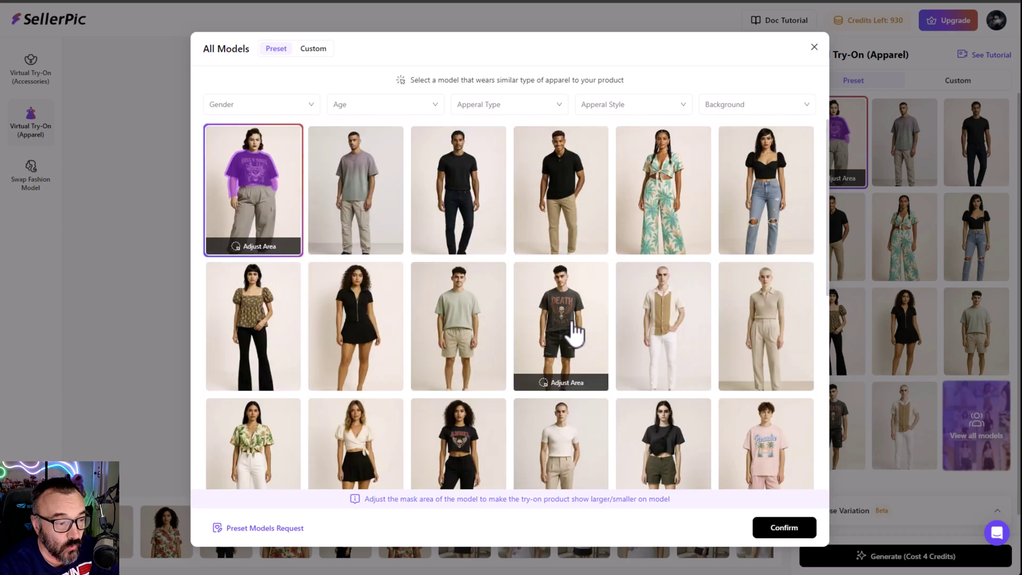
{"action": "left_click", "coordinate": [314, 108]}
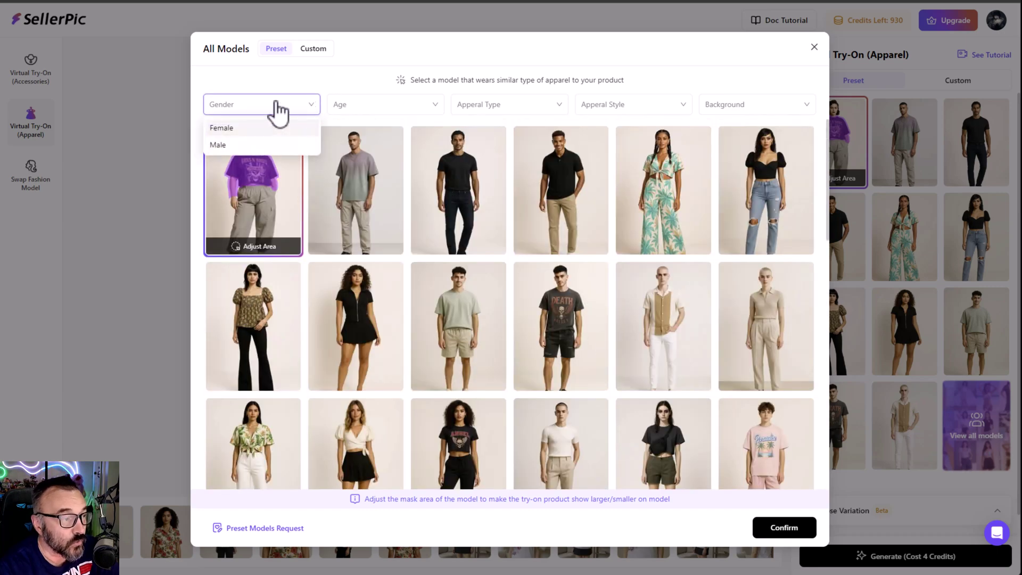
{"action": "left_click", "coordinate": [255, 129]}
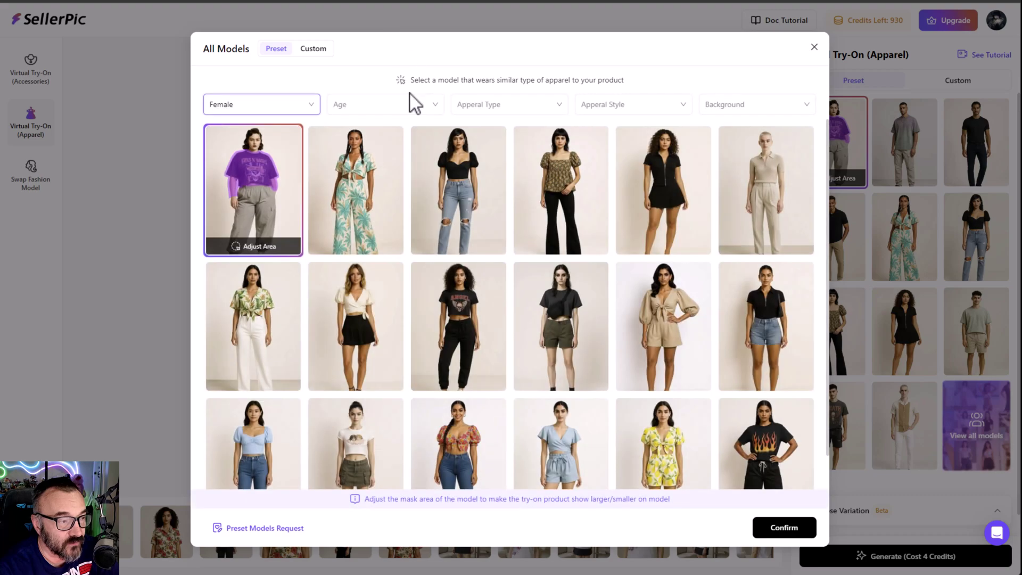
{"action": "left_click", "coordinate": [410, 102]}
{"action": "left_click", "coordinate": [379, 161]}
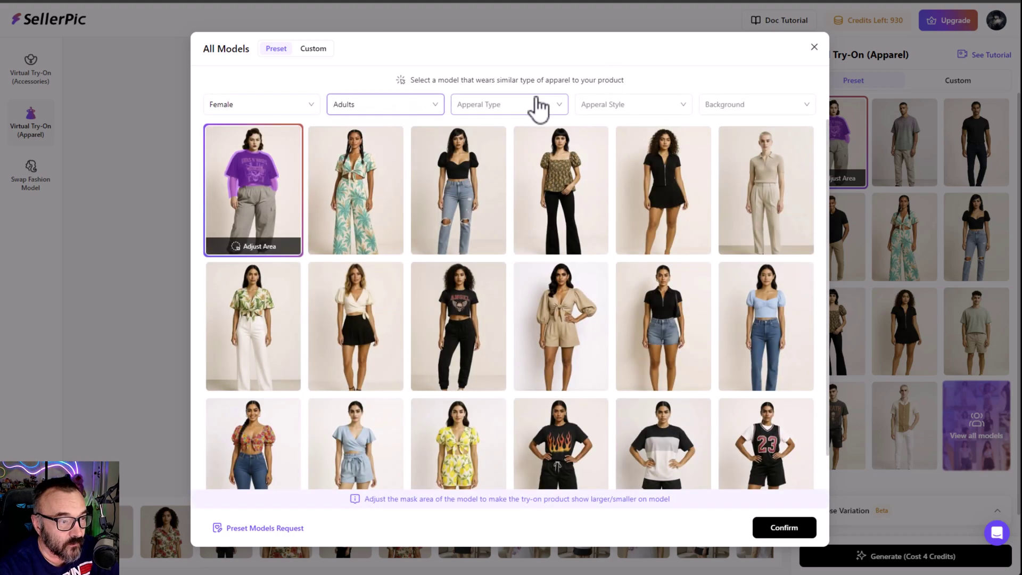
{"action": "left_click", "coordinate": [543, 102]}
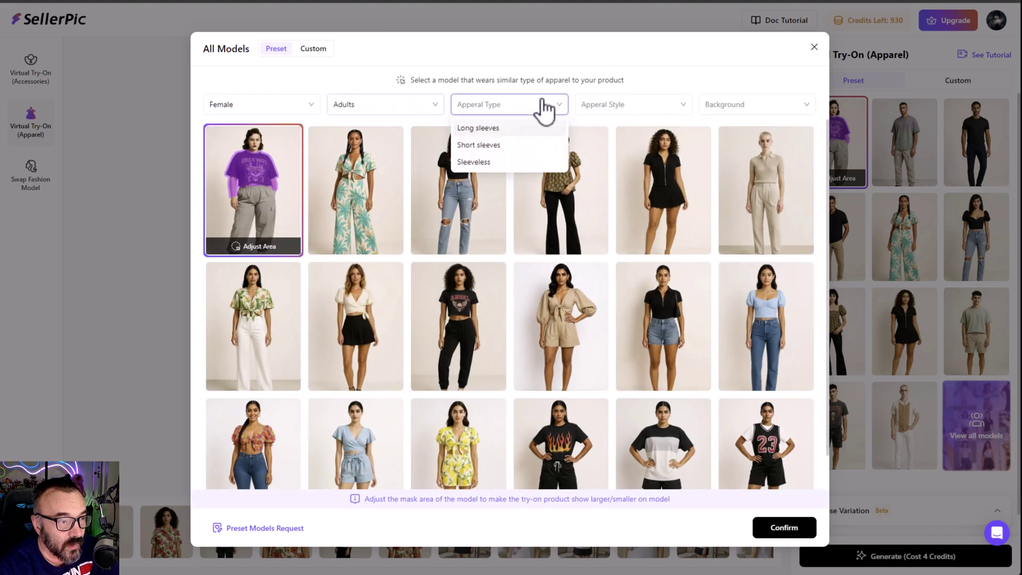
{"action": "left_click", "coordinate": [505, 148]}
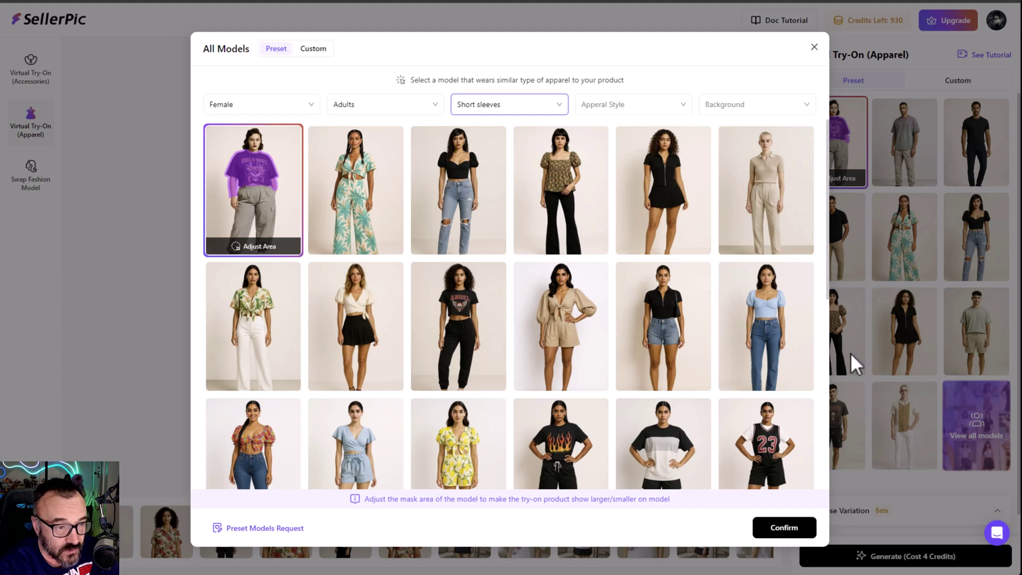
Choose the buzz-cut model in the beige knit polo and brush her try-on area down over the waist and upper trousers.
{"action": "left_click", "coordinate": [777, 192]}
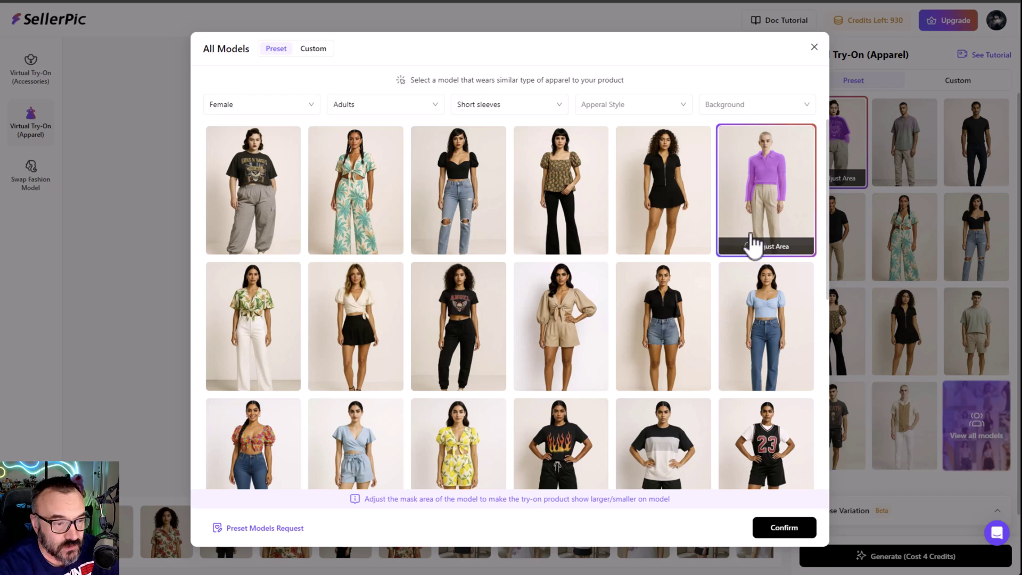
{"action": "left_click", "coordinate": [758, 247]}
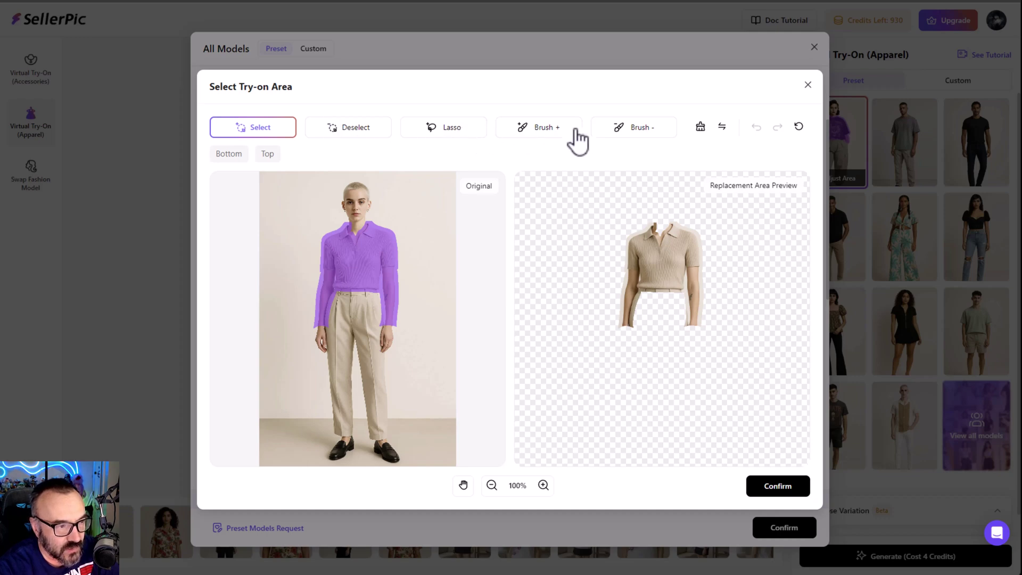
{"action": "left_click", "coordinate": [546, 130]}
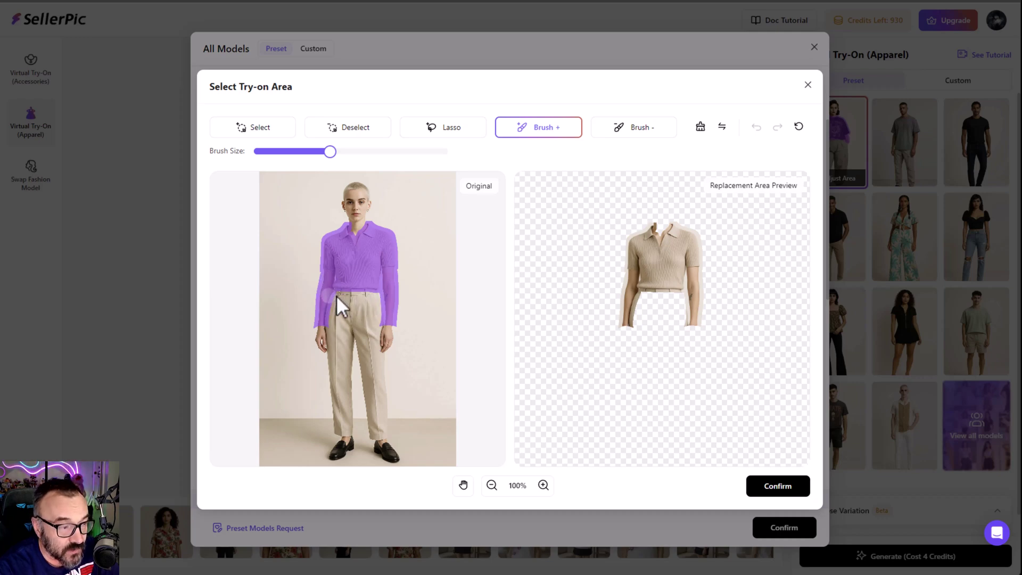
{"action": "left_click", "coordinate": [543, 484]}
{"action": "left_click", "coordinate": [543, 484]}
{"action": "left_click", "coordinate": [542, 484]}
{"action": "left_click", "coordinate": [543, 485]}
{"action": "left_click", "coordinate": [543, 485]}
{"action": "left_click", "coordinate": [543, 485]}
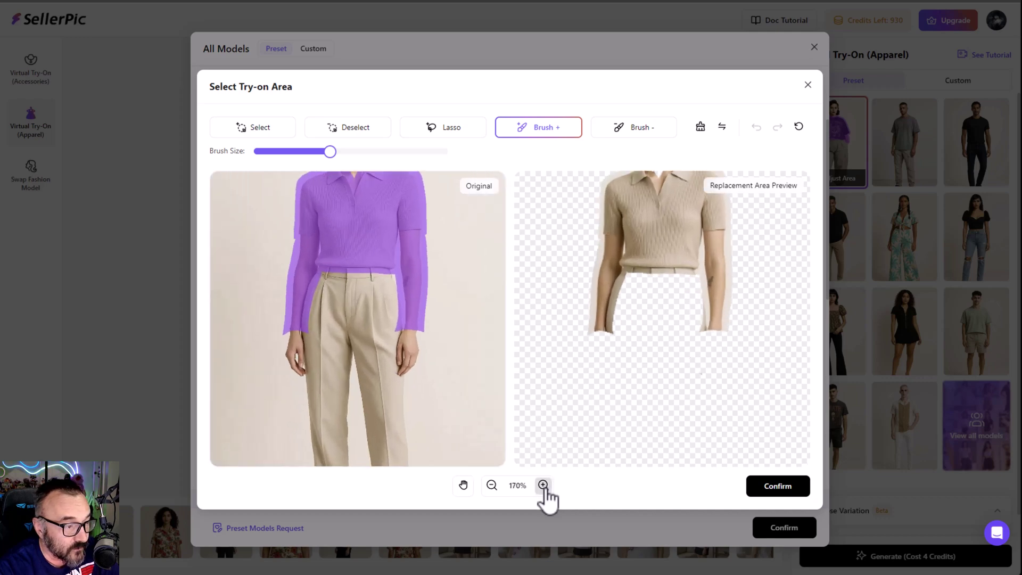
{"action": "left_click", "coordinate": [543, 485]}
{"action": "left_click", "coordinate": [543, 485]}
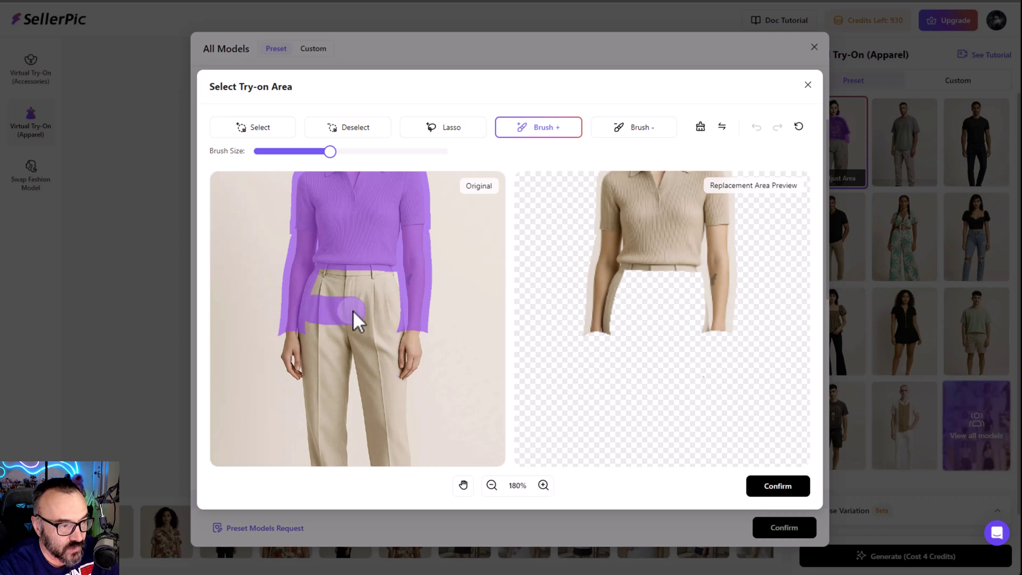
{"action": "mouse_move", "coordinate": [353, 311]}
{"action": "left_mouse_down"}
{"action": "mouse_move", "coordinate": [399, 314]}
{"action": "mouse_move", "coordinate": [377, 288]}
{"action": "mouse_move", "coordinate": [325, 274]}
{"action": "mouse_move", "coordinate": [377, 291]}
{"action": "mouse_move", "coordinate": [352, 272]}
{"action": "mouse_move", "coordinate": [371, 302]}
{"action": "mouse_move", "coordinate": [400, 316]}
{"action": "left_mouse_up"}
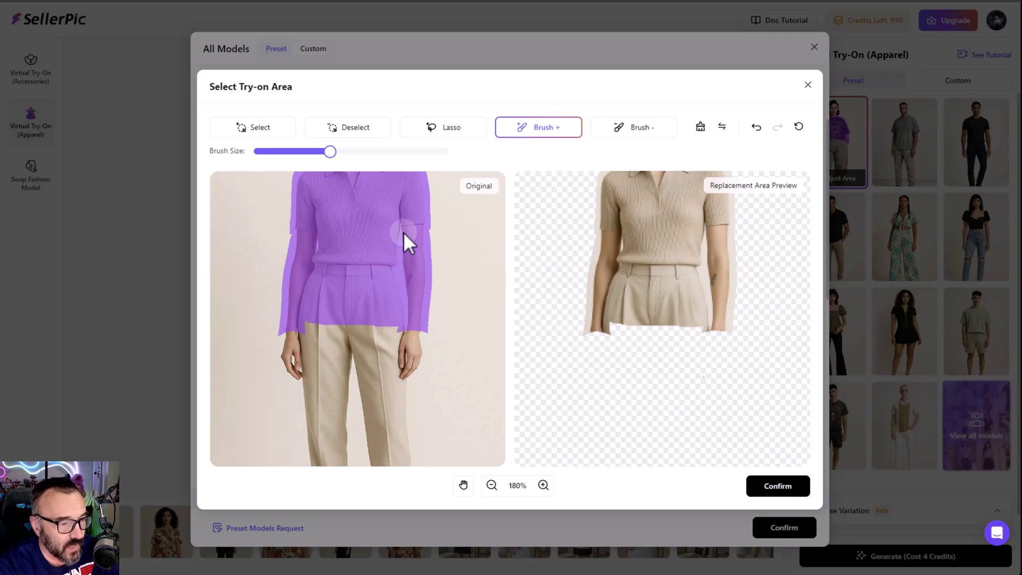
{"action": "left_click_drag", "start_coordinate": [300, 317], "coordinate": [418, 329]}
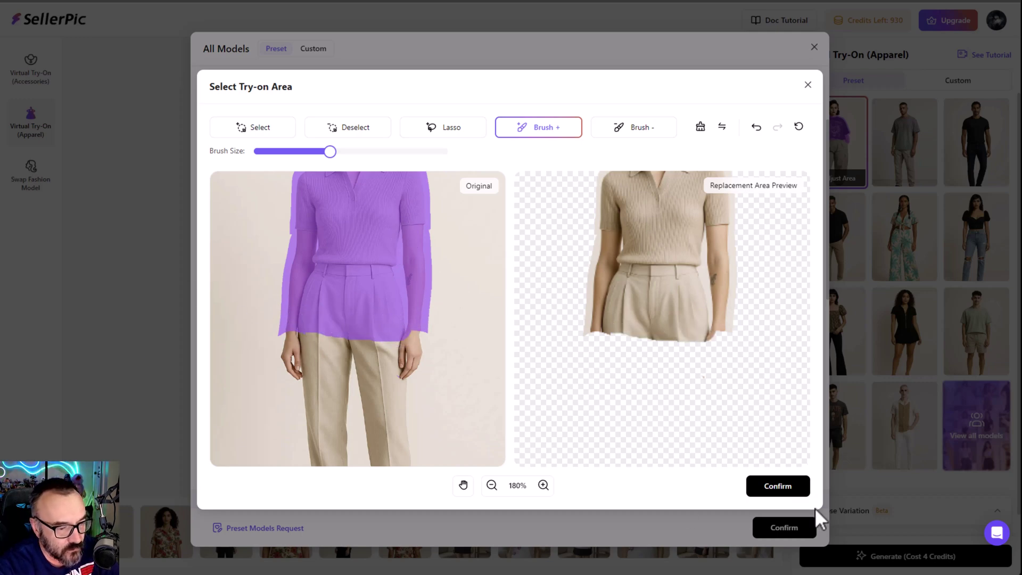
{"action": "left_click", "coordinate": [789, 491]}
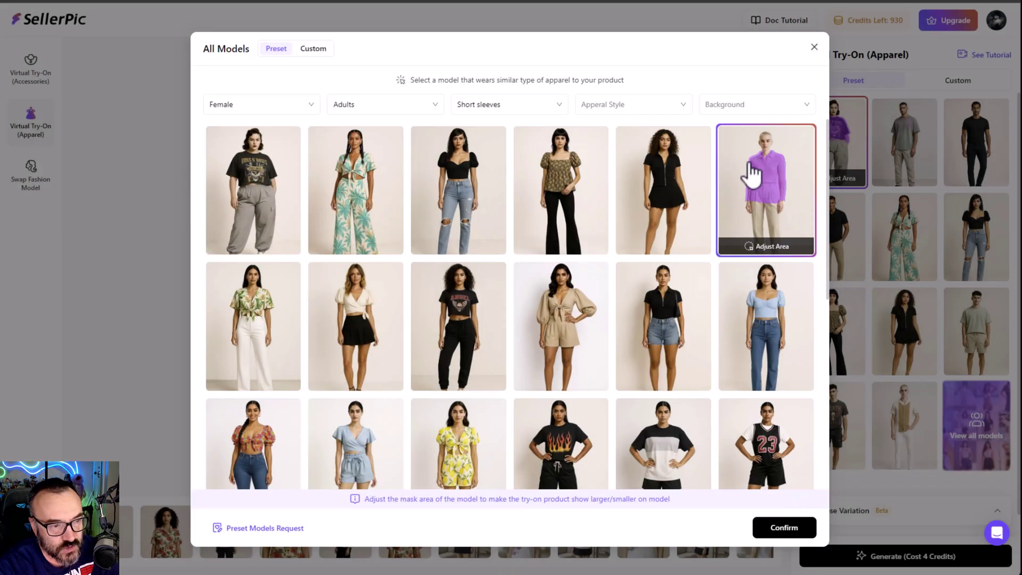
{"action": "left_click", "coordinate": [788, 529]}
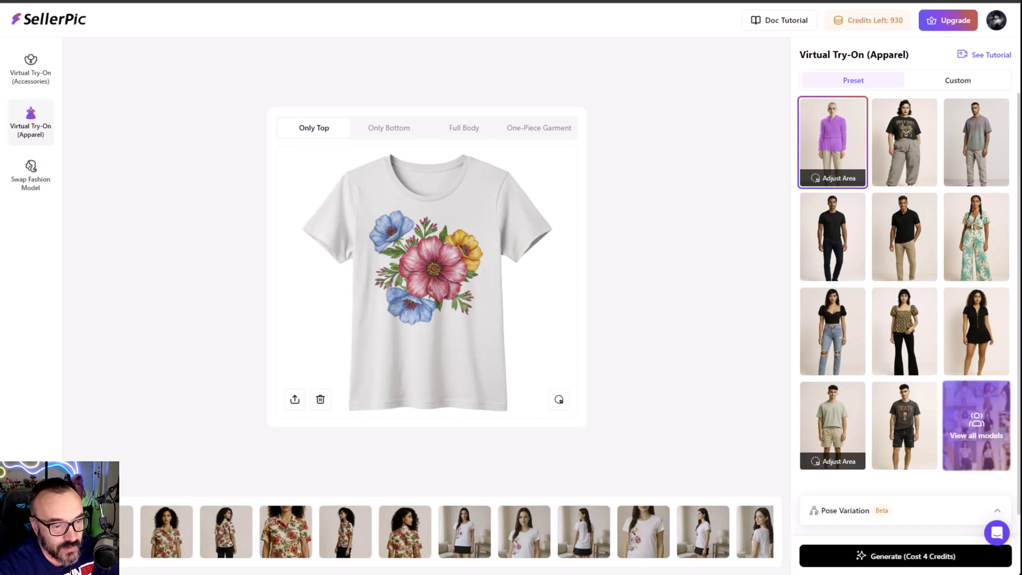
Add the Full-View Front, Close-Up Front, Profile View and Detail Shot (Front) poses as pose variations.
{"action": "left_click", "coordinate": [911, 556]}
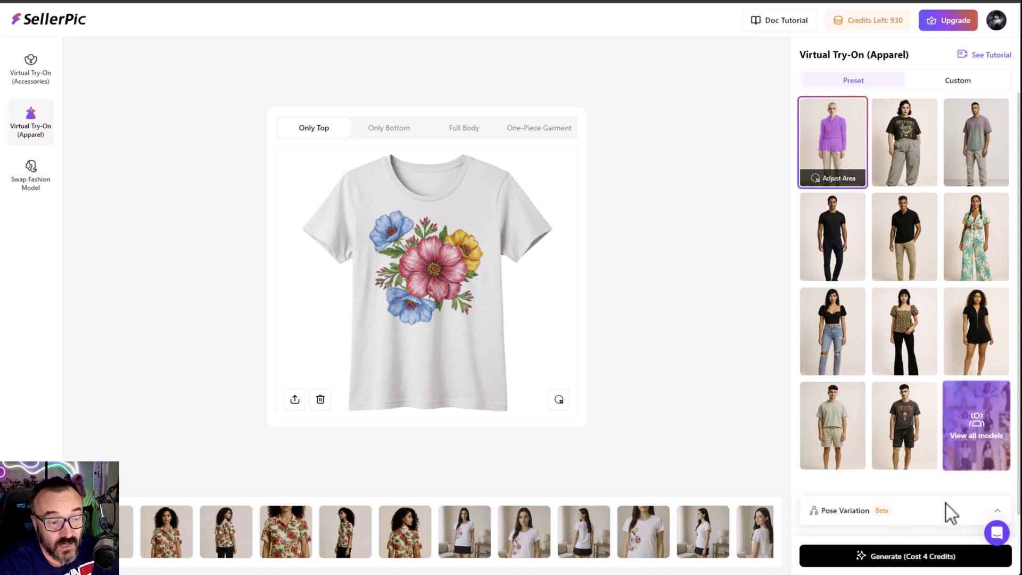
{"action": "left_click", "coordinate": [905, 513]}
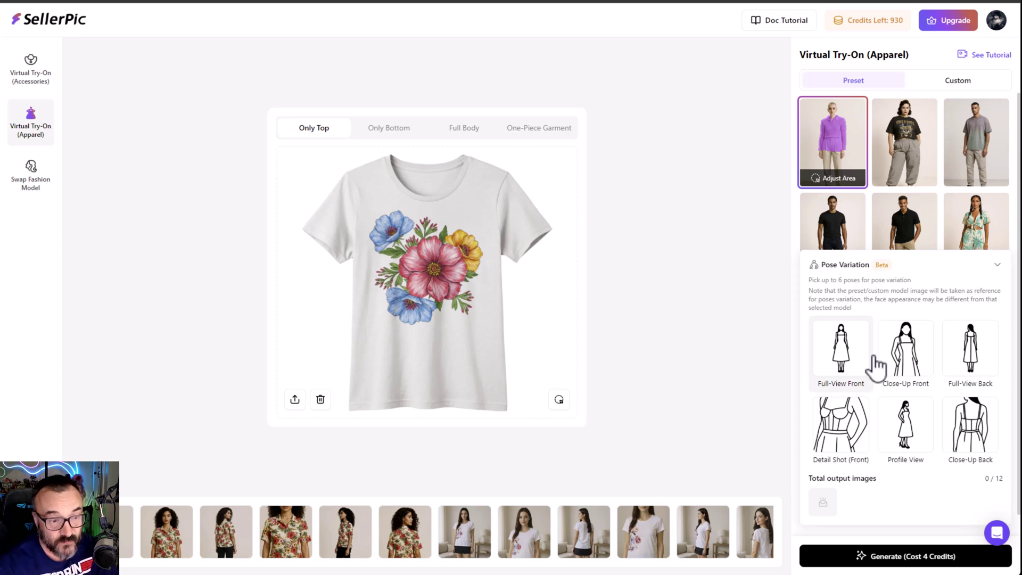
{"action": "left_click", "coordinate": [907, 357]}
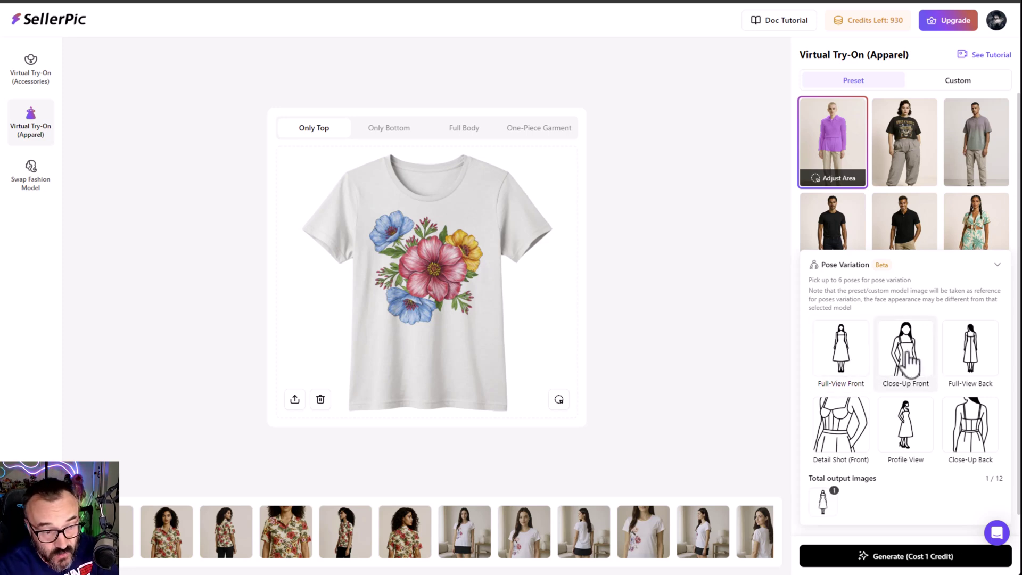
{"action": "left_click", "coordinate": [908, 362]}
{"action": "left_click", "coordinate": [905, 432]}
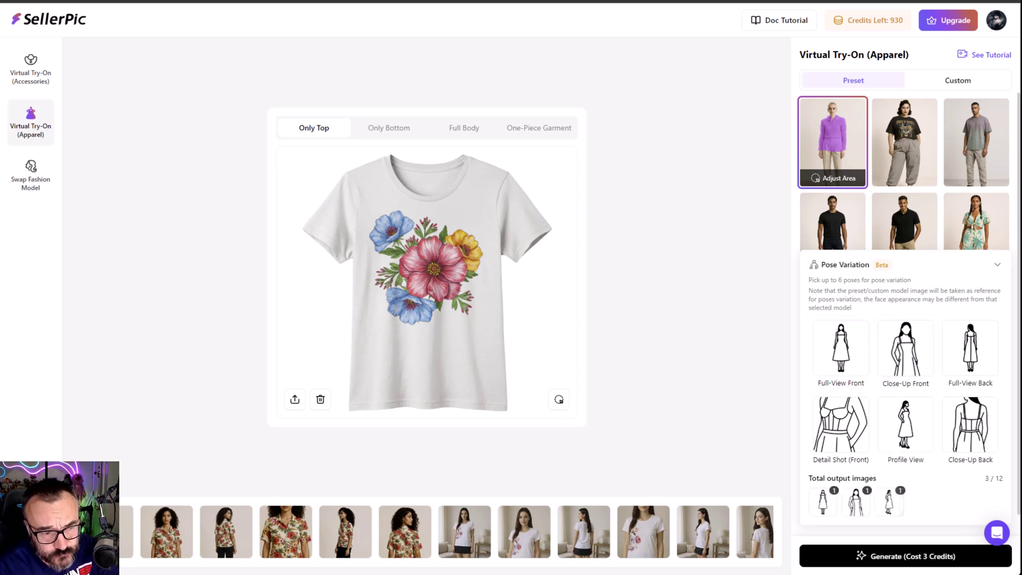
{"action": "left_click", "coordinate": [843, 426]}
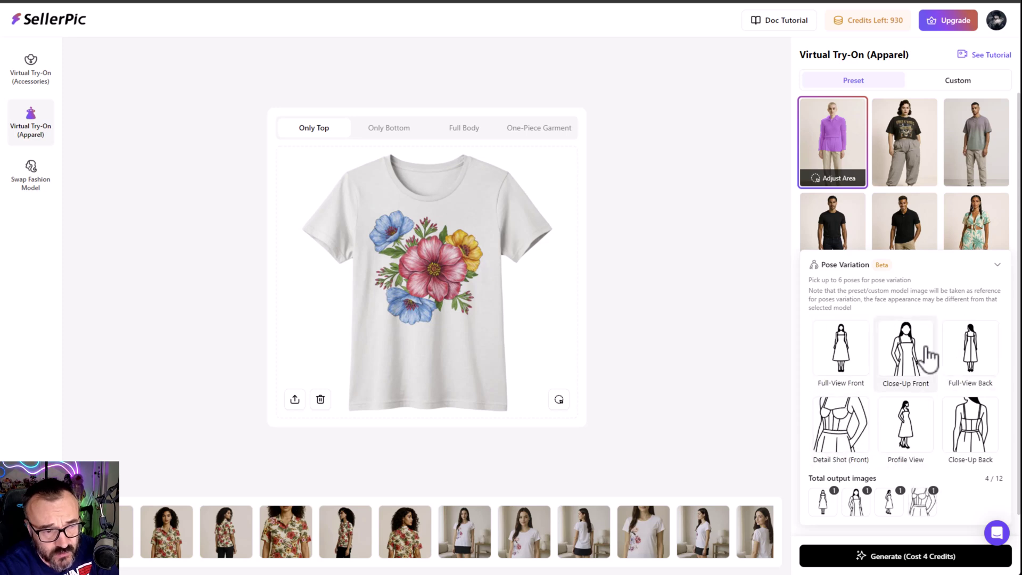
{"action": "left_click", "coordinate": [972, 433]}
{"action": "left_click", "coordinate": [969, 349]}
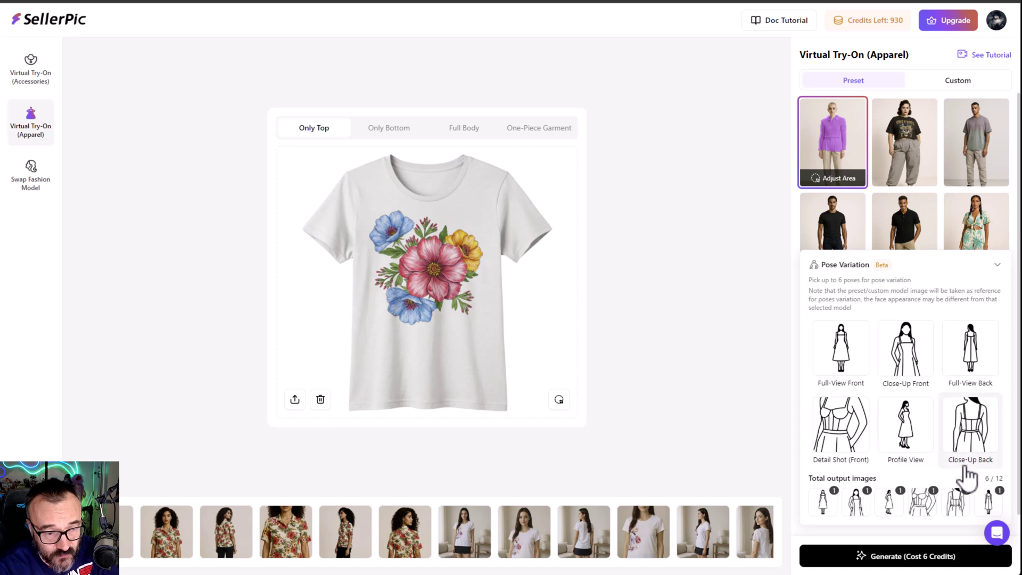
{"action": "left_click", "coordinate": [956, 503]}
{"action": "left_click", "coordinate": [956, 503]}
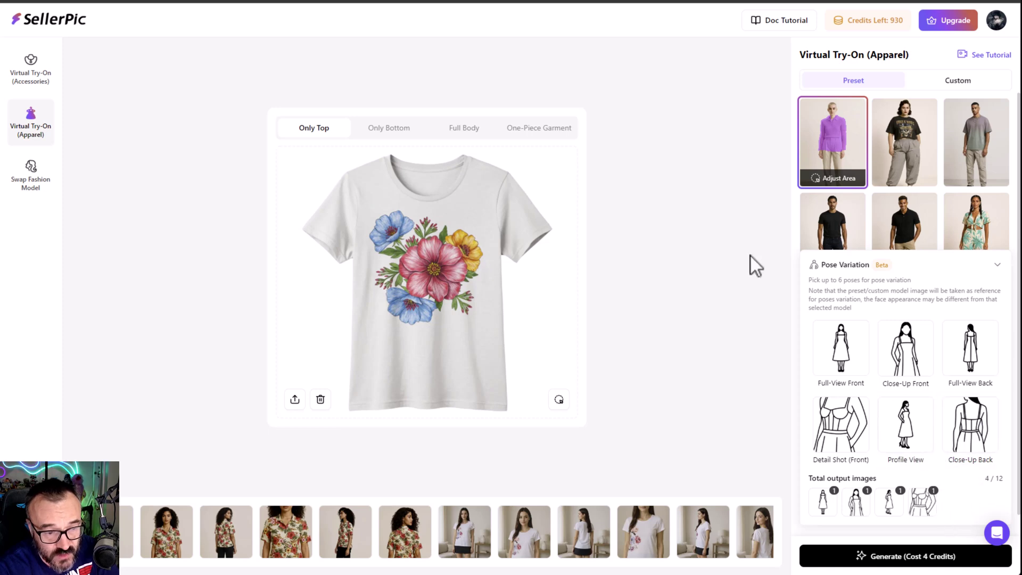
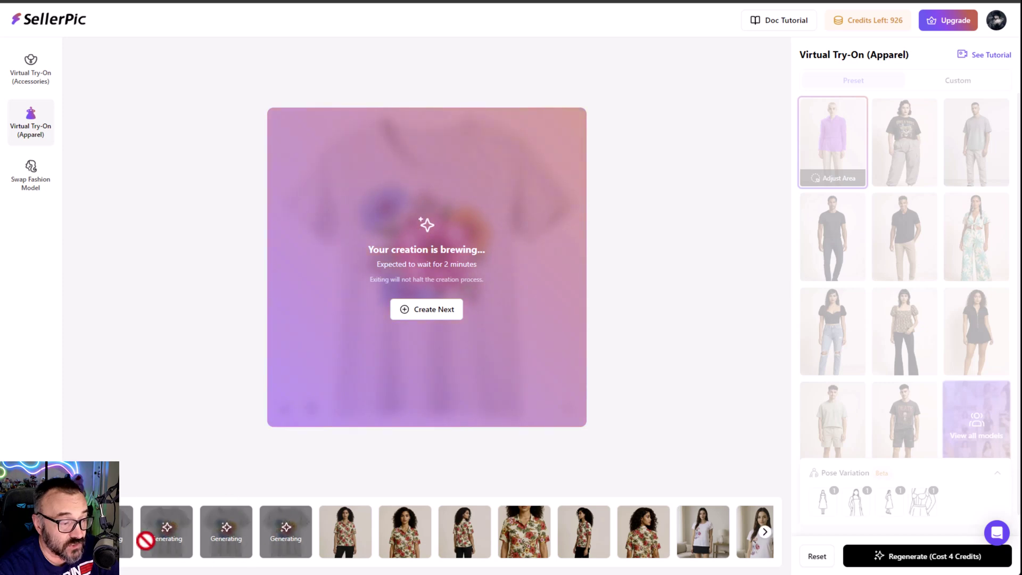
Start a new creation, upload the pink ruffled period gown image from the device and accept moving it to the One-Piece Garment category.
{"action": "left_click", "coordinate": [432, 311]}
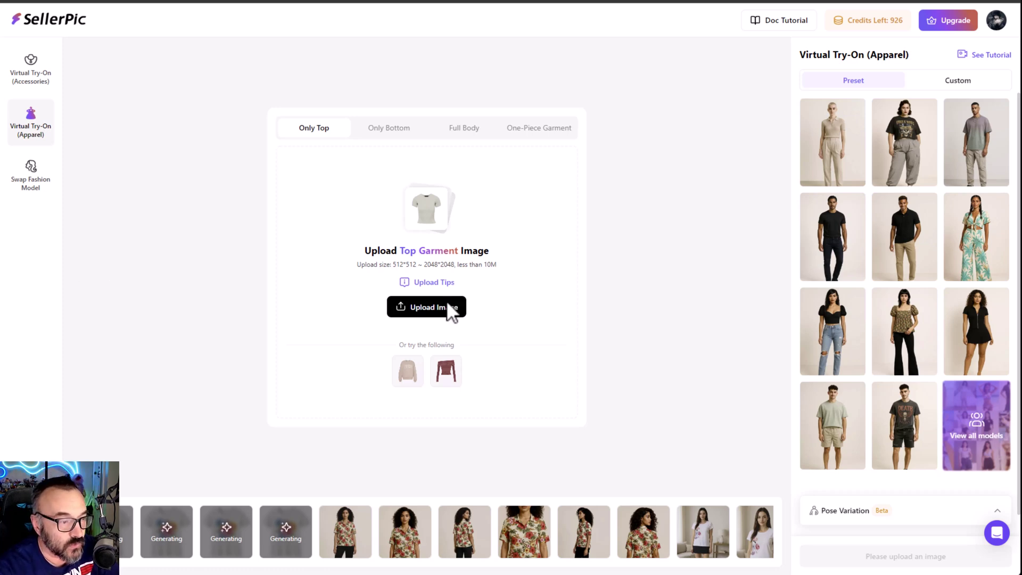
{"action": "mouse_move", "coordinate": [447, 303]}
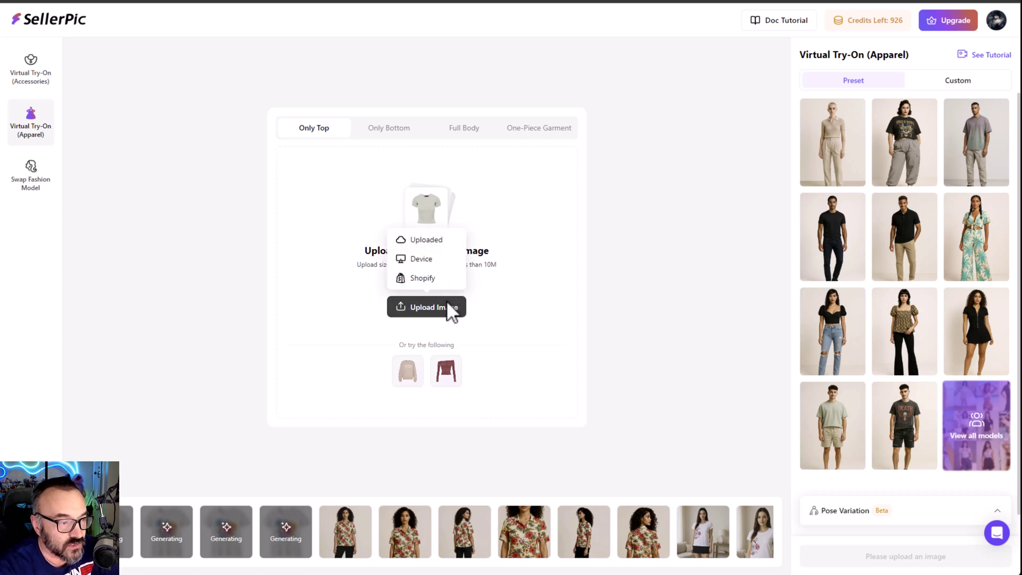
{"action": "left_click", "coordinate": [427, 260]}
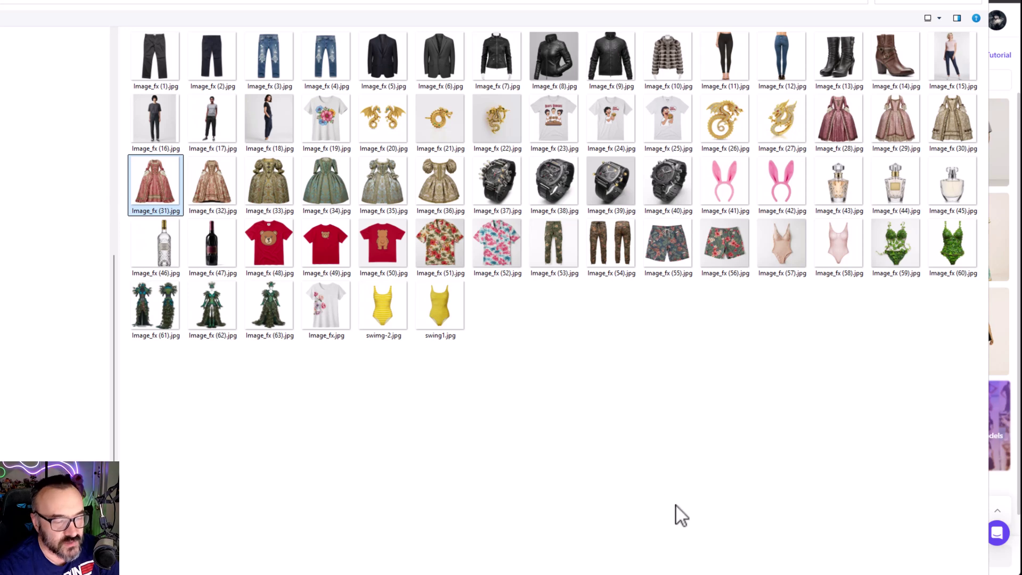
{"action": "key", "text": "Return"}
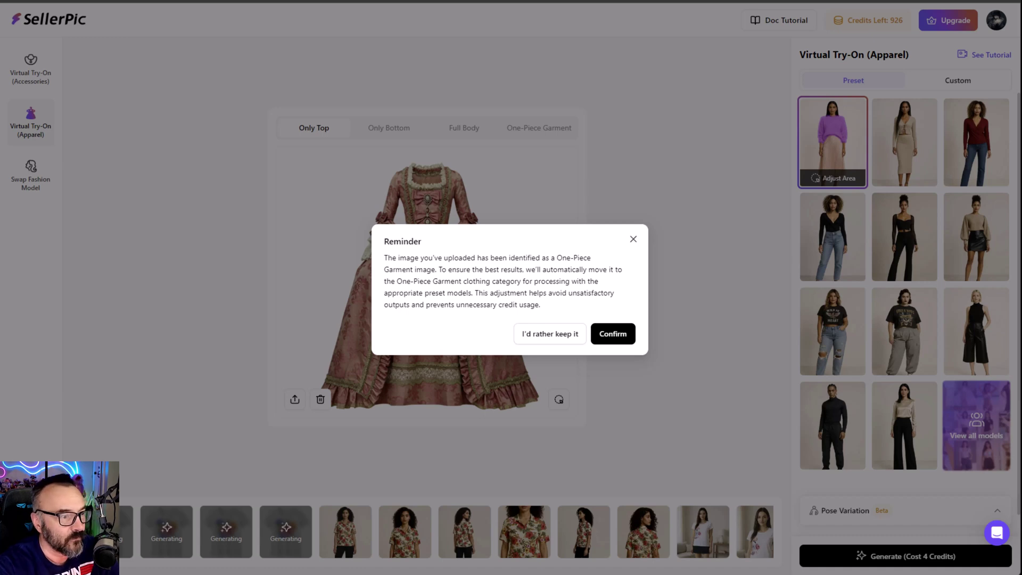
{"action": "left_click", "coordinate": [619, 336]}
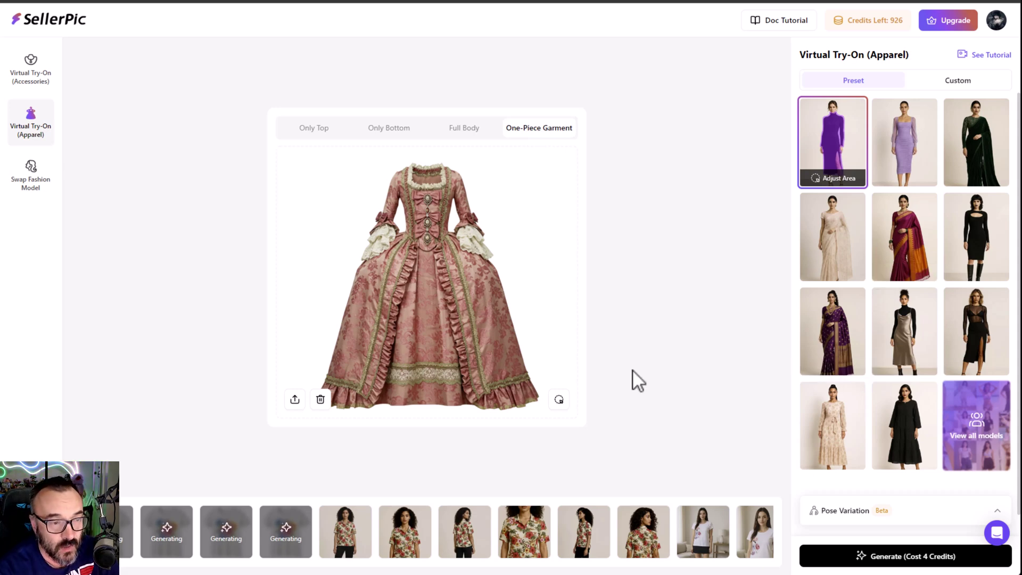
Select the preset model in the black turtleneck dress and show the full list of preset models.
{"action": "left_click", "coordinate": [916, 158]}
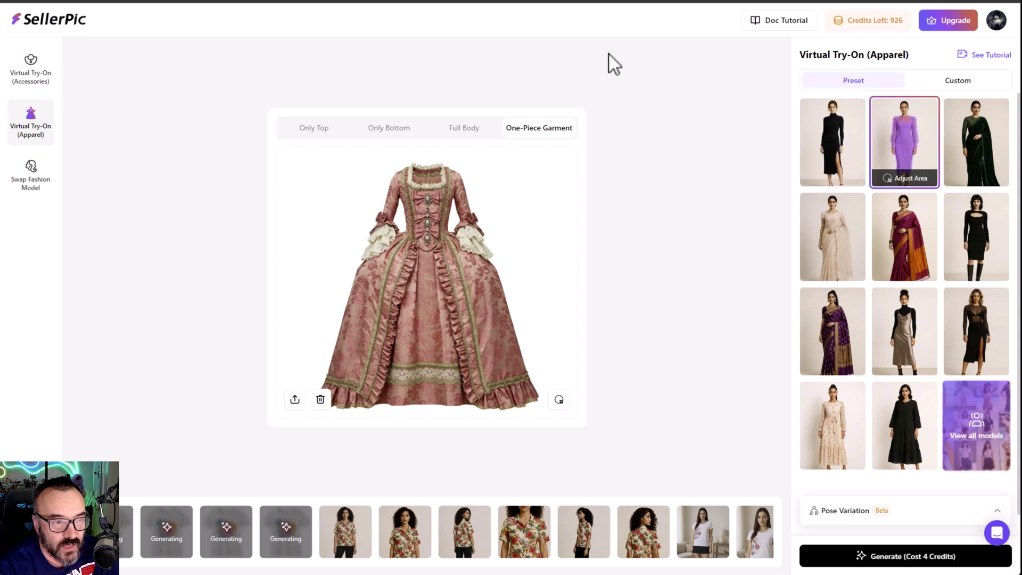
{"action": "left_click", "coordinate": [825, 127]}
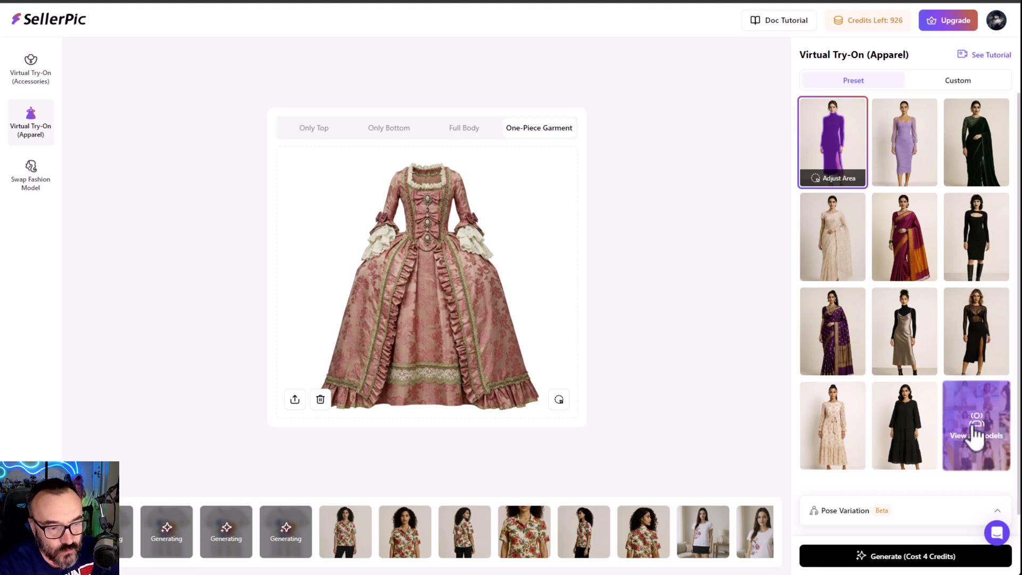
{"action": "left_click", "coordinate": [982, 443]}
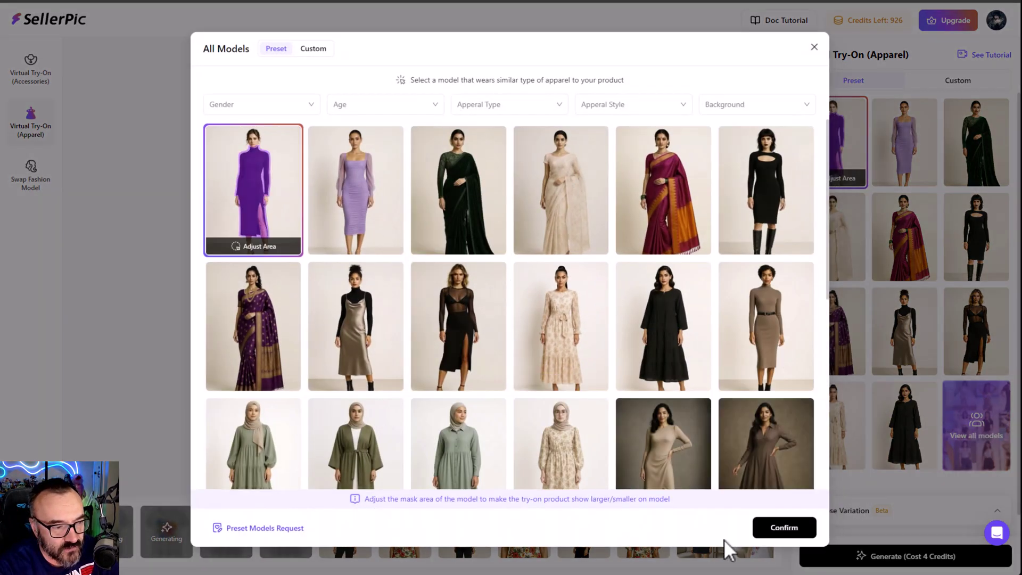
Expand the turtleneck-dress model's try-on area with a larger brush into a wide skirt shape reaching her feet, including around her arms, and confirm the model.
{"action": "left_click", "coordinate": [254, 248]}
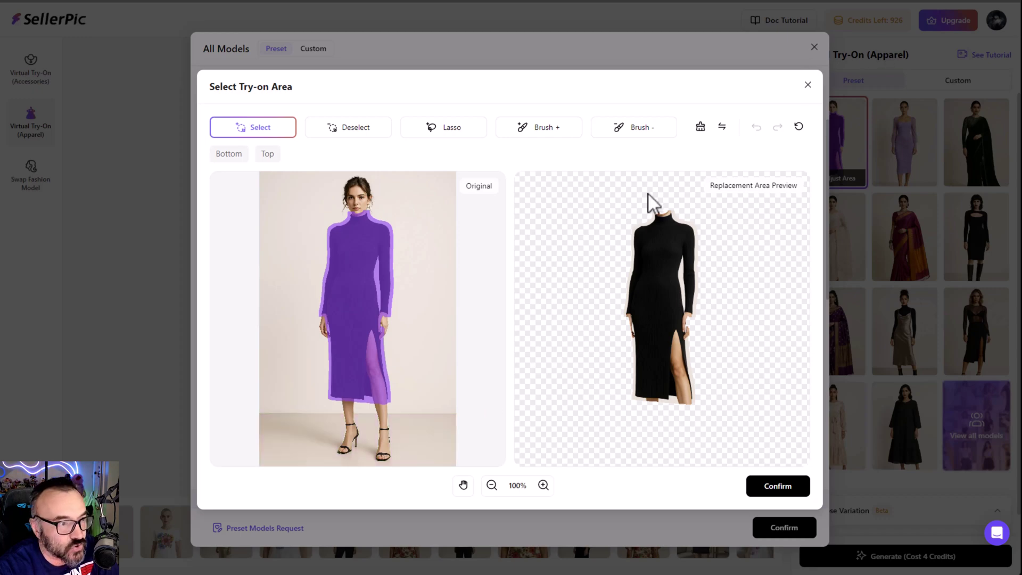
{"action": "left_click", "coordinate": [537, 139]}
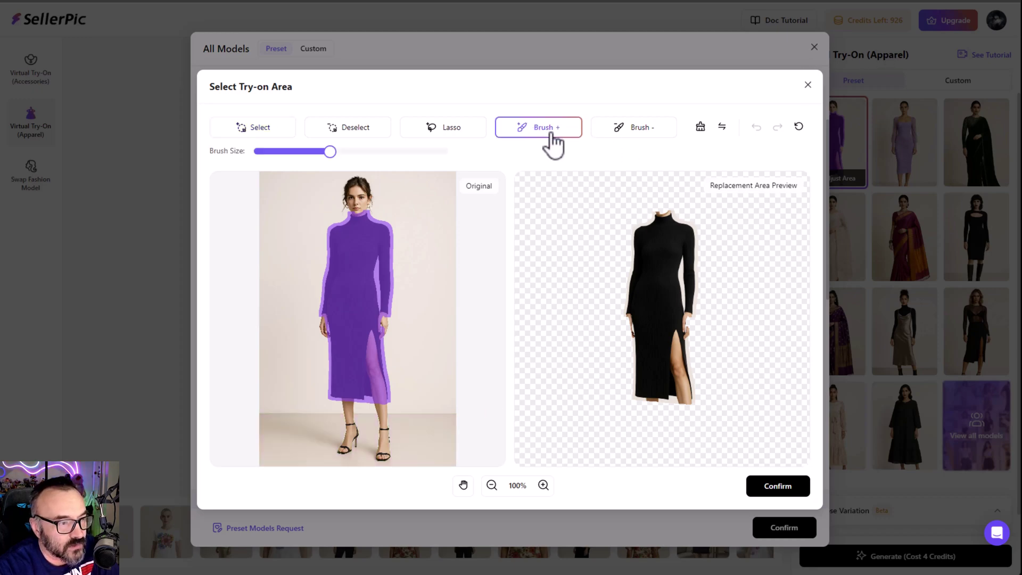
{"action": "mouse_move", "coordinate": [329, 154]}
{"action": "left_mouse_down"}
{"action": "mouse_move", "coordinate": [397, 163]}
{"action": "mouse_move", "coordinate": [433, 152]}
{"action": "left_mouse_up"}
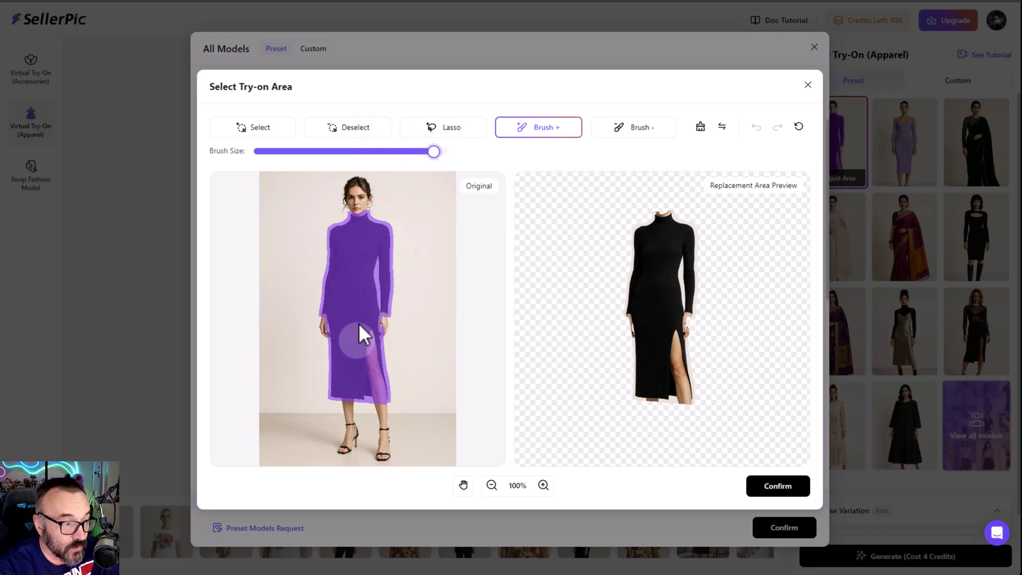
{"action": "mouse_move", "coordinate": [334, 309]}
{"action": "left_mouse_down"}
{"action": "mouse_move", "coordinate": [315, 367]}
{"action": "mouse_move", "coordinate": [349, 311]}
{"action": "mouse_move", "coordinate": [379, 385]}
{"action": "mouse_move", "coordinate": [326, 391]}
{"action": "mouse_move", "coordinate": [377, 404]}
{"action": "mouse_move", "coordinate": [382, 423]}
{"action": "mouse_move", "coordinate": [315, 426]}
{"action": "mouse_move", "coordinate": [395, 434]}
{"action": "mouse_move", "coordinate": [414, 375]}
{"action": "mouse_move", "coordinate": [427, 410]}
{"action": "mouse_move", "coordinate": [392, 333]}
{"action": "mouse_move", "coordinate": [321, 340]}
{"action": "mouse_move", "coordinate": [310, 404]}
{"action": "mouse_move", "coordinate": [289, 397]}
{"action": "mouse_move", "coordinate": [302, 337]}
{"action": "mouse_move", "coordinate": [345, 303]}
{"action": "mouse_move", "coordinate": [416, 373]}
{"action": "mouse_move", "coordinate": [432, 423]}
{"action": "mouse_move", "coordinate": [427, 434]}
{"action": "mouse_move", "coordinate": [365, 423]}
{"action": "left_mouse_up"}
{"action": "mouse_move", "coordinate": [303, 430]}
{"action": "left_mouse_down"}
{"action": "mouse_move", "coordinate": [408, 430]}
{"action": "mouse_move", "coordinate": [319, 430]}
{"action": "mouse_move", "coordinate": [367, 433]}
{"action": "mouse_move", "coordinate": [404, 369]}
{"action": "left_mouse_up"}
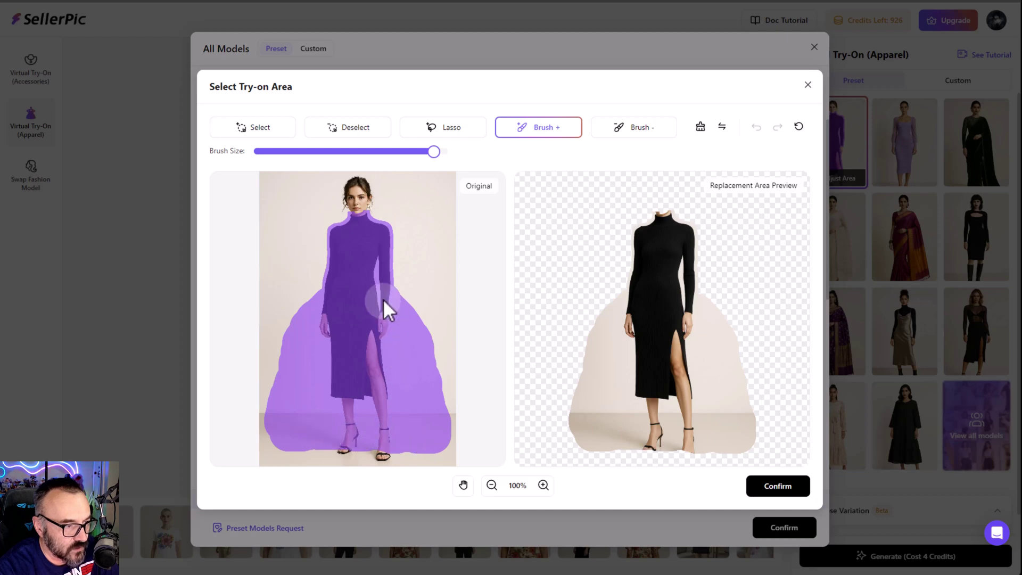
{"action": "mouse_move", "coordinate": [394, 310]}
{"action": "left_mouse_down"}
{"action": "mouse_move", "coordinate": [424, 357]}
{"action": "mouse_move", "coordinate": [418, 323]}
{"action": "mouse_move", "coordinate": [385, 293]}
{"action": "left_mouse_up"}
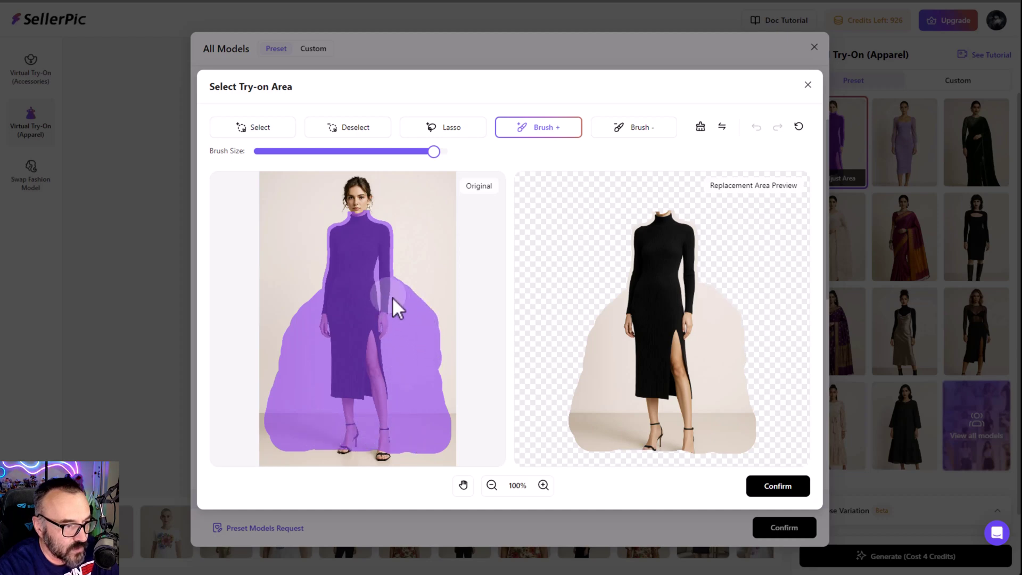
{"action": "mouse_move", "coordinate": [283, 385]}
{"action": "left_mouse_down"}
{"action": "mouse_move", "coordinate": [290, 337]}
{"action": "mouse_move", "coordinate": [336, 295]}
{"action": "left_mouse_up"}
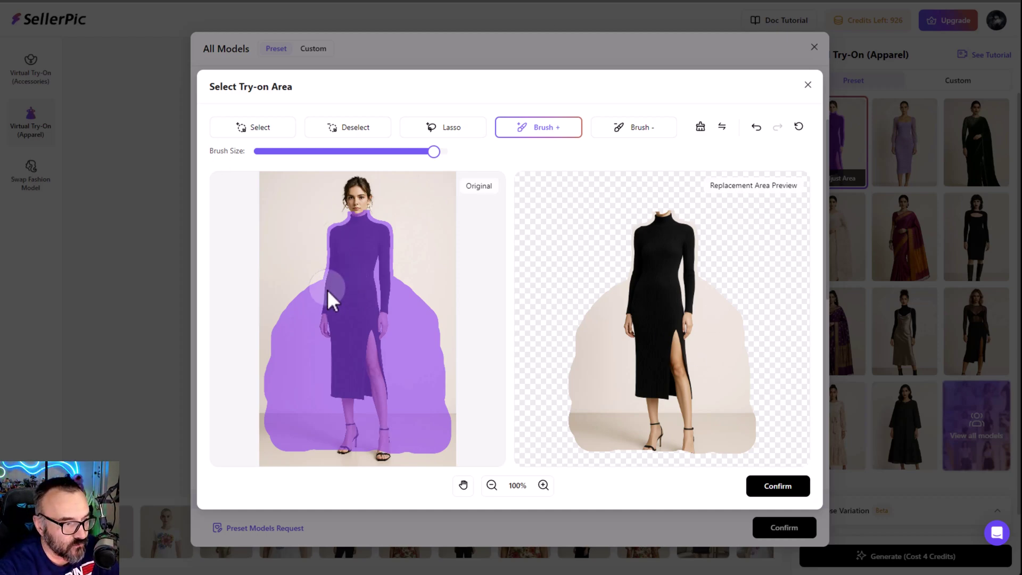
{"action": "mouse_move", "coordinate": [328, 285]}
{"action": "left_mouse_down"}
{"action": "mouse_move", "coordinate": [332, 251]}
{"action": "mouse_move", "coordinate": [345, 247]}
{"action": "mouse_move", "coordinate": [390, 292]}
{"action": "mouse_move", "coordinate": [375, 341]}
{"action": "left_mouse_up"}
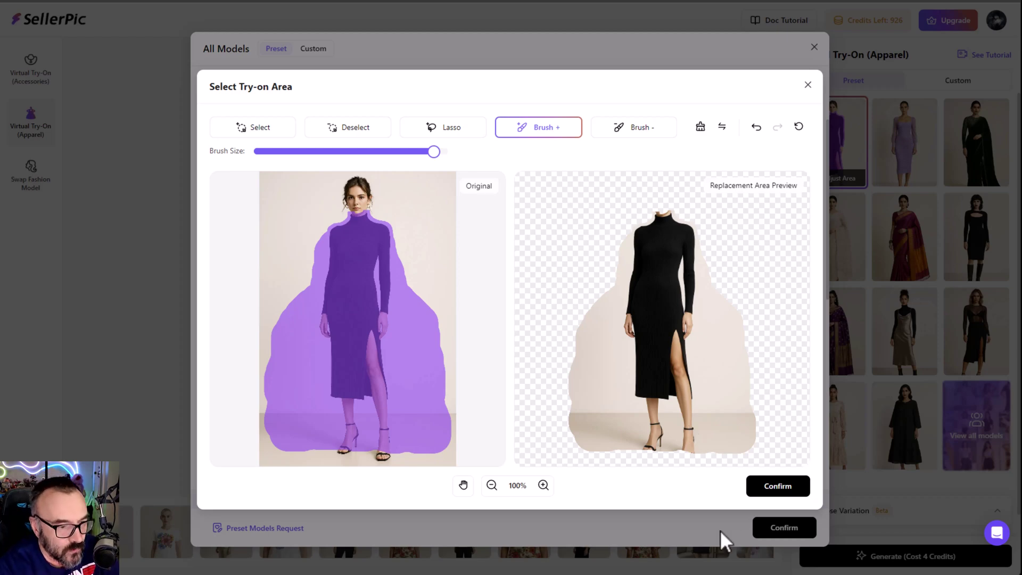
{"action": "left_click", "coordinate": [793, 487]}
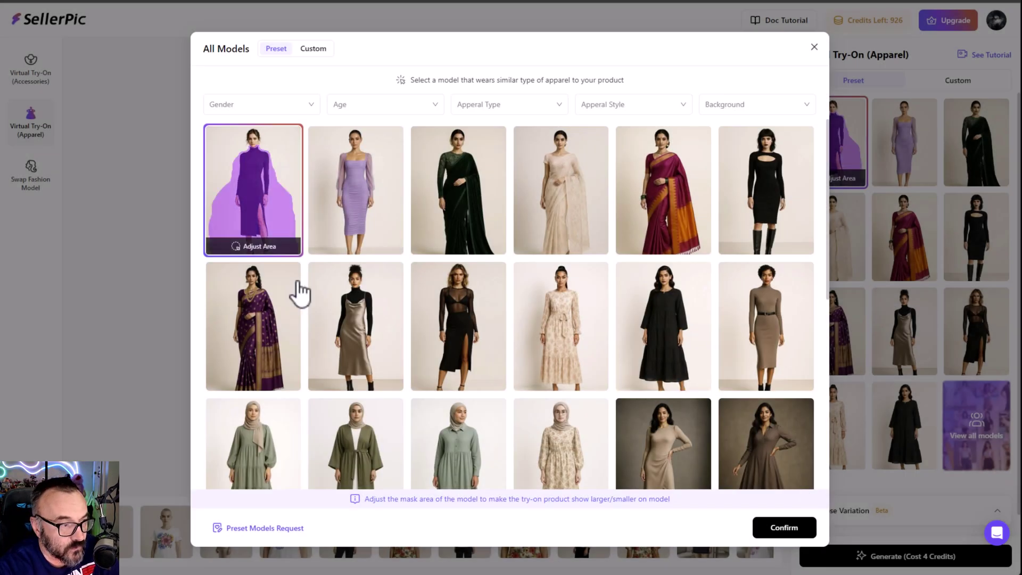
{"action": "left_click", "coordinate": [787, 535]}
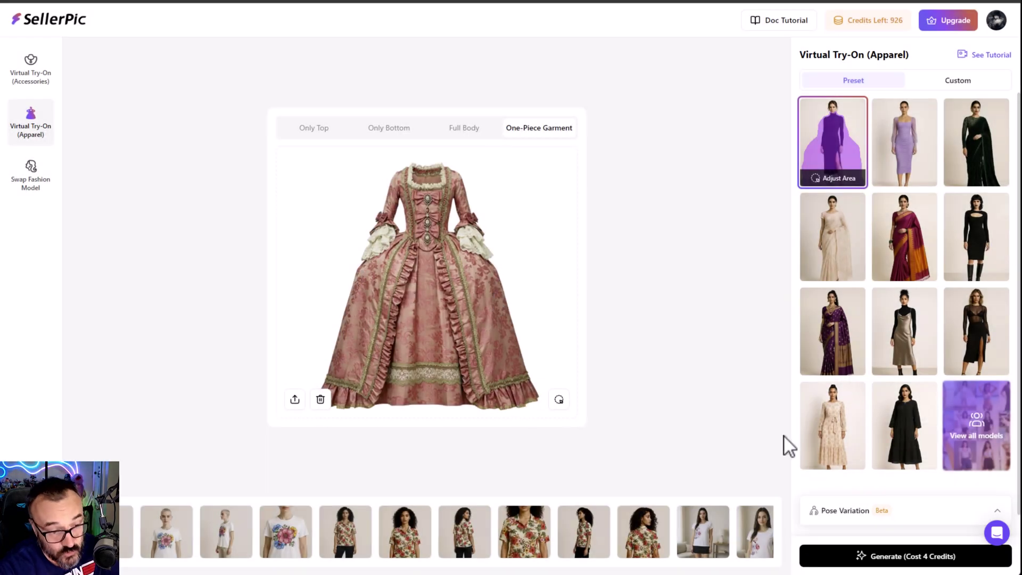
Add the front, back, detail and profile poses, all six variations once each, and generate the gown try-on images.
{"action": "left_click", "coordinate": [907, 514]}
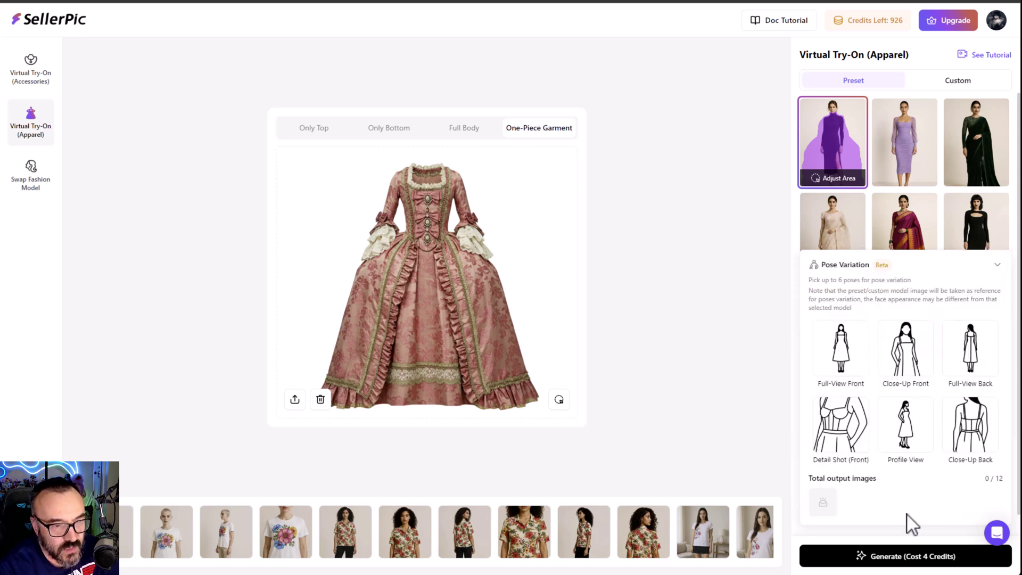
{"action": "left_click", "coordinate": [831, 346]}
{"action": "left_click", "coordinate": [907, 346]}
{"action": "left_click", "coordinate": [839, 426]}
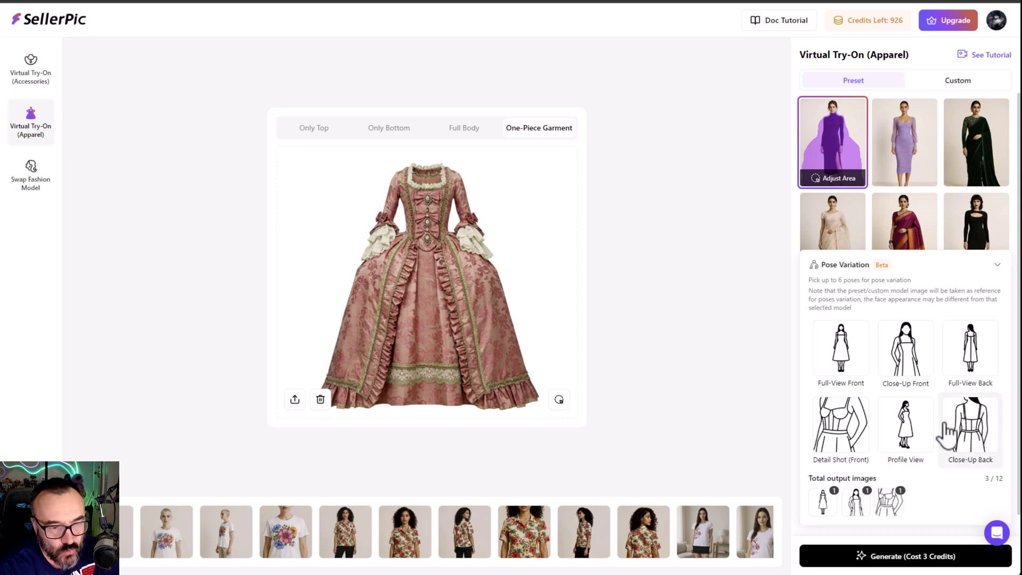
{"action": "left_click", "coordinate": [968, 349]}
{"action": "left_click", "coordinate": [981, 434]}
{"action": "left_click", "coordinate": [908, 434]}
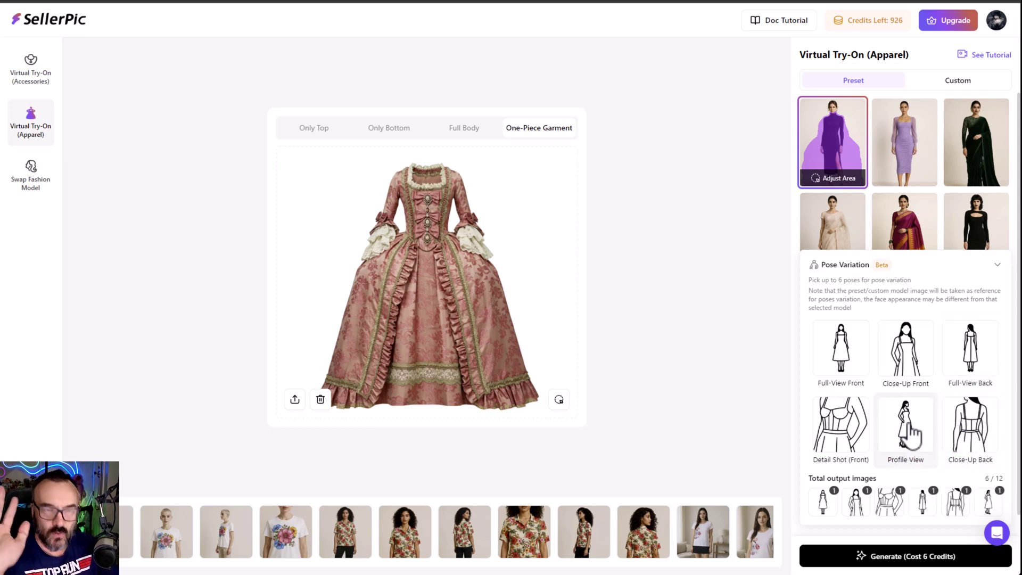
{"action": "left_click", "coordinate": [909, 556]}
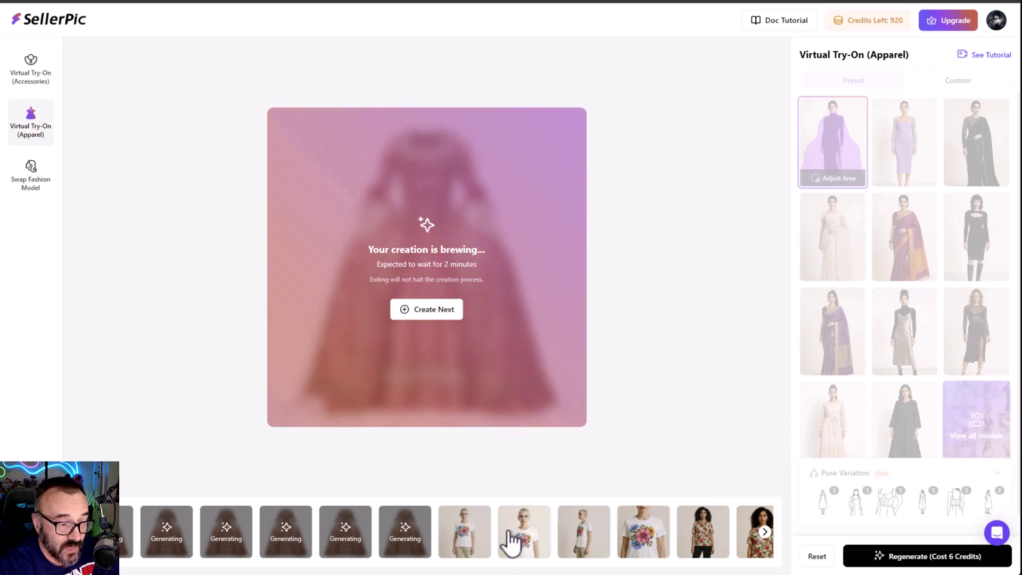
Review the generated floral T-shirt images in the Full-View Front, Close-Up Front, Profile View and Detail Shot (Front) poses.
{"action": "left_click", "coordinate": [461, 537]}
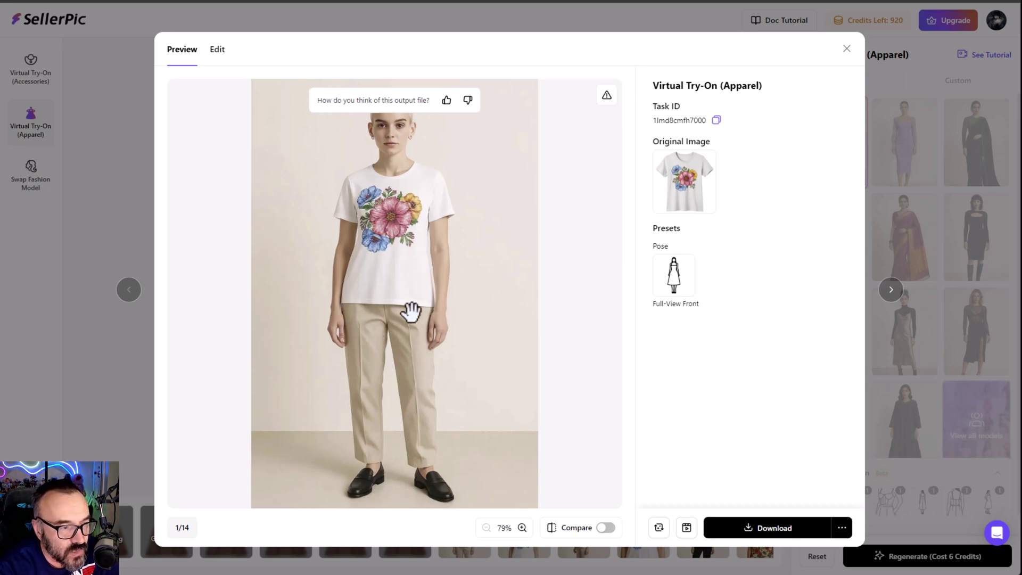
{"action": "left_click", "coordinate": [846, 53]}
{"action": "left_click", "coordinate": [527, 516]}
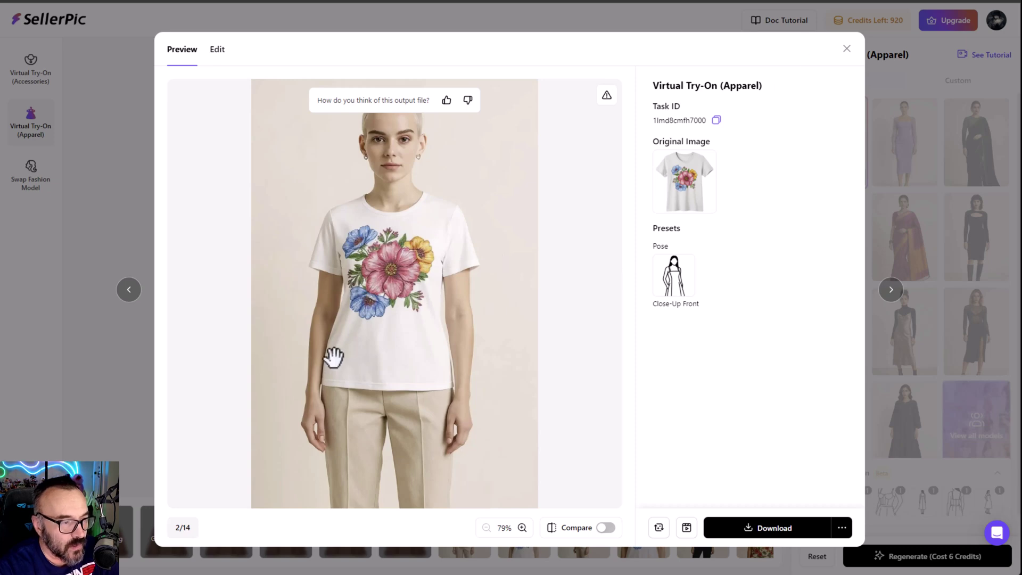
{"action": "left_click", "coordinate": [853, 52]}
{"action": "left_click", "coordinate": [580, 528]}
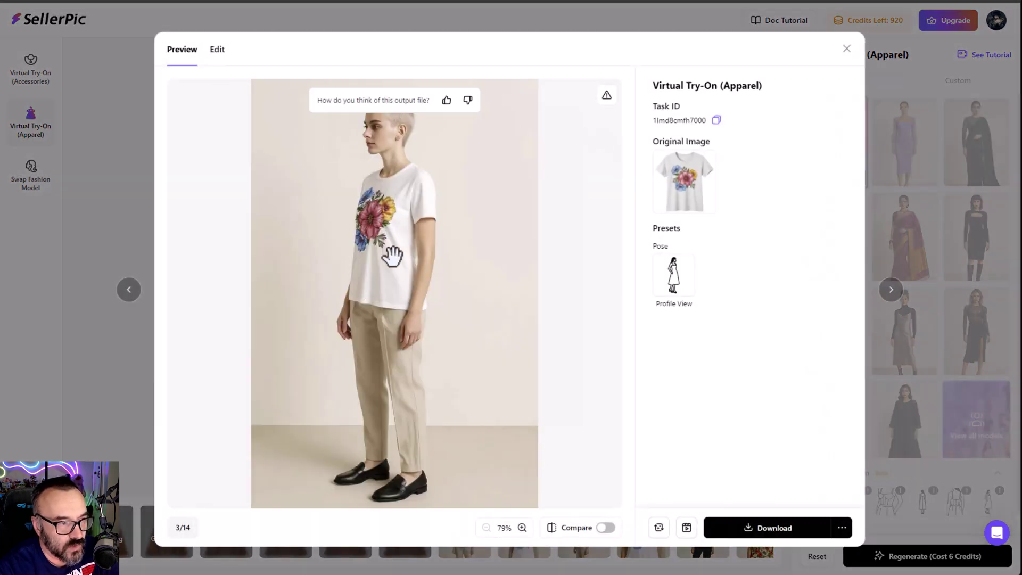
{"action": "left_click", "coordinate": [847, 48]}
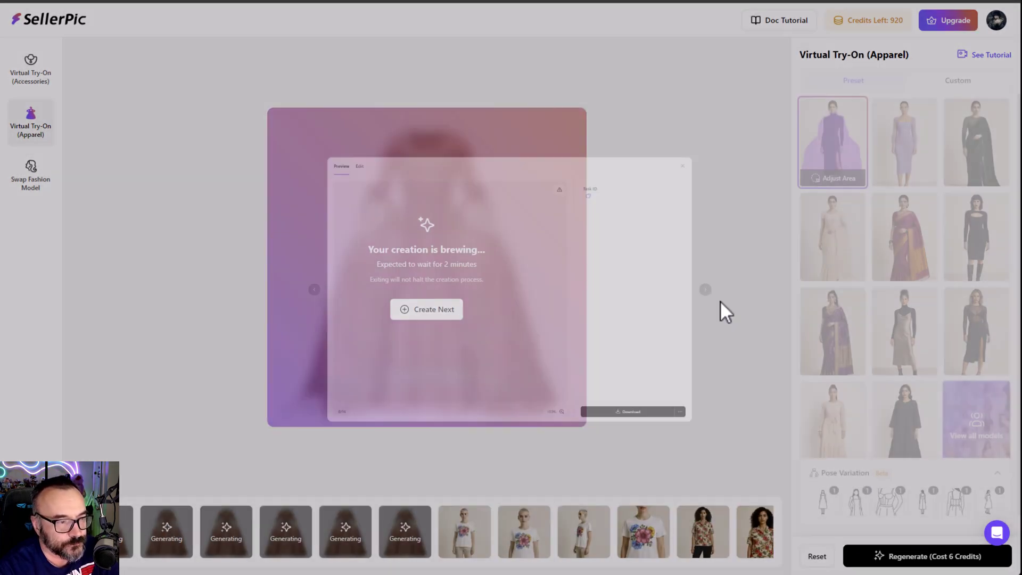
{"action": "left_click", "coordinate": [646, 546]}
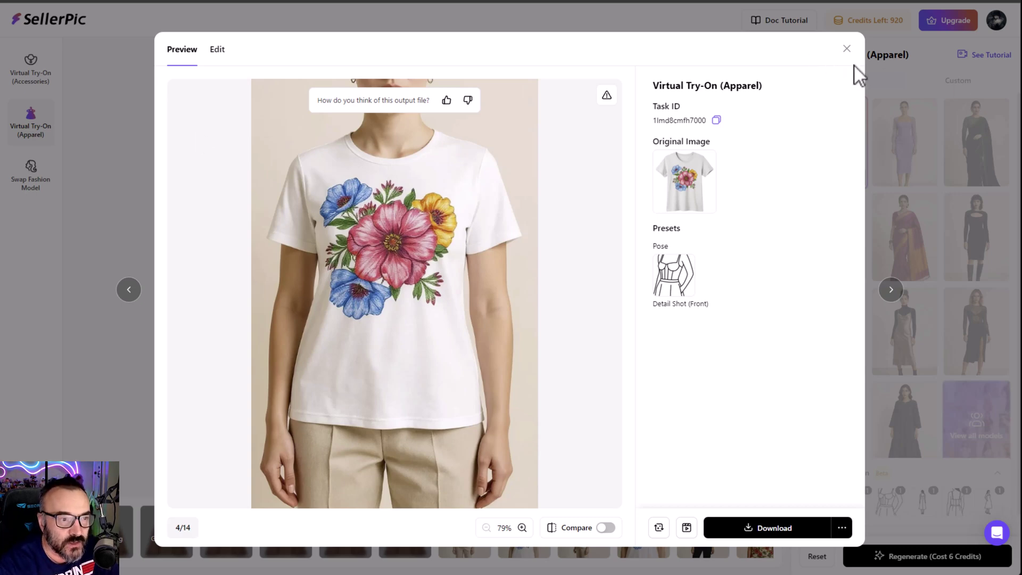
{"action": "left_click", "coordinate": [846, 49]}
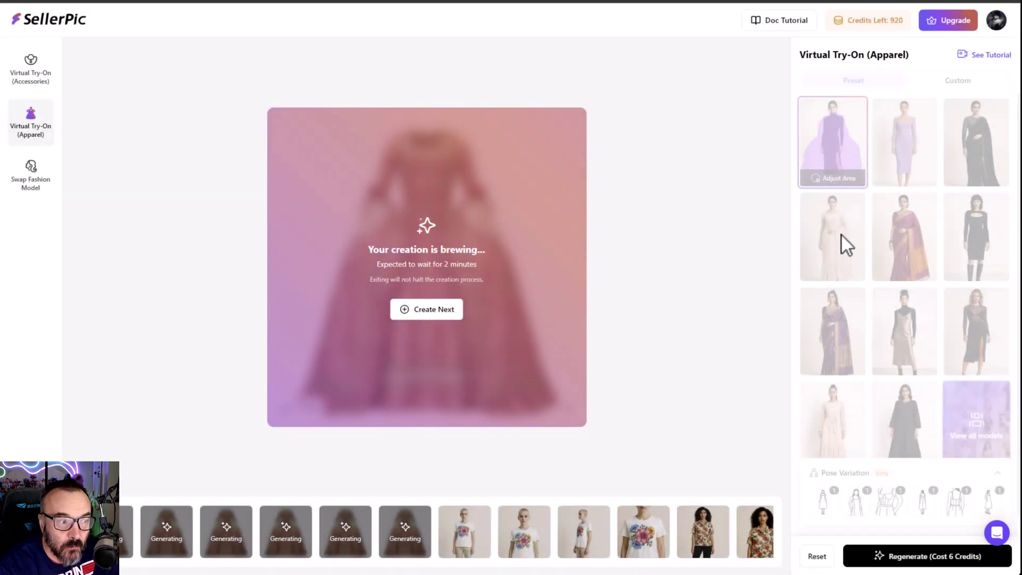
Start a blank creation and review the gown images in profile, close-up back, front detail, full-view back and full-view front poses.
{"action": "left_click", "coordinate": [442, 309]}
{"action": "left_click", "coordinate": [987, 79]}
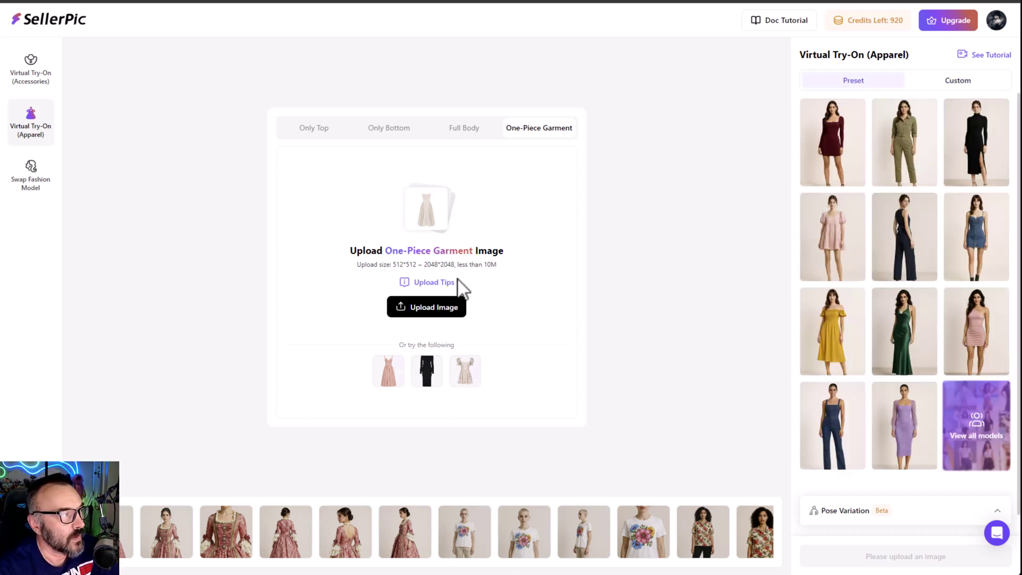
{"action": "left_click", "coordinate": [409, 553]}
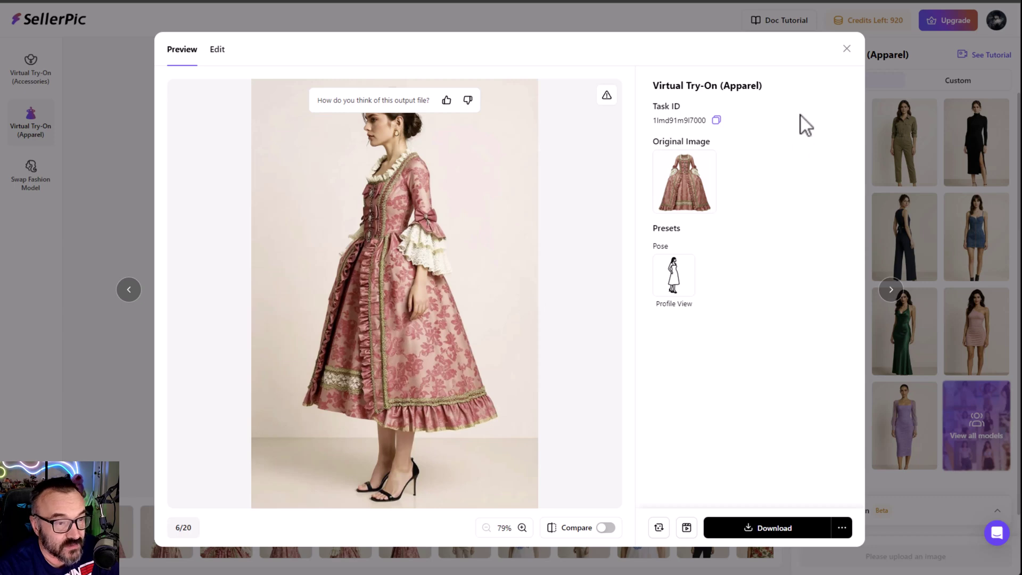
{"action": "left_click", "coordinate": [846, 50]}
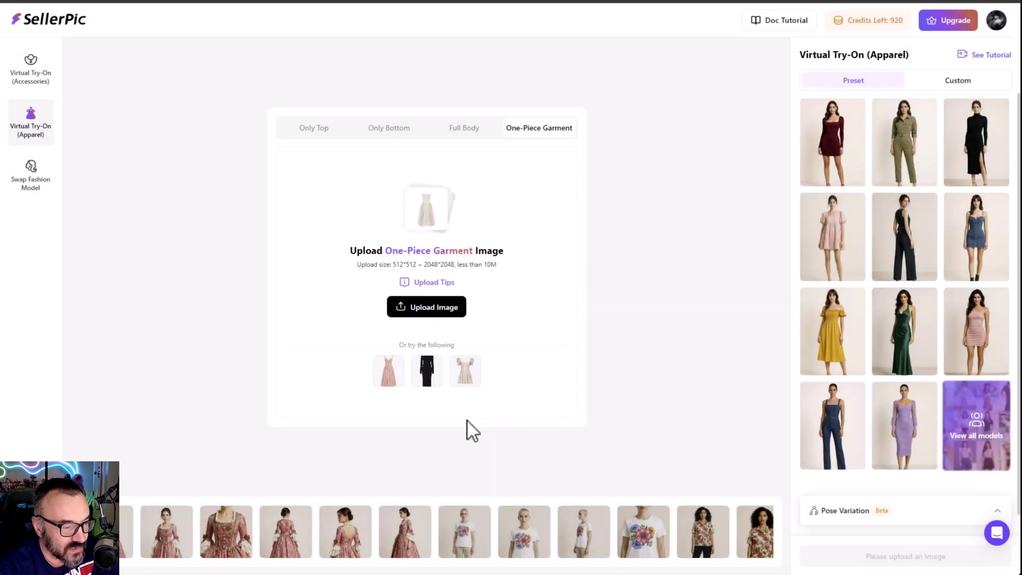
{"action": "left_click", "coordinate": [338, 535]}
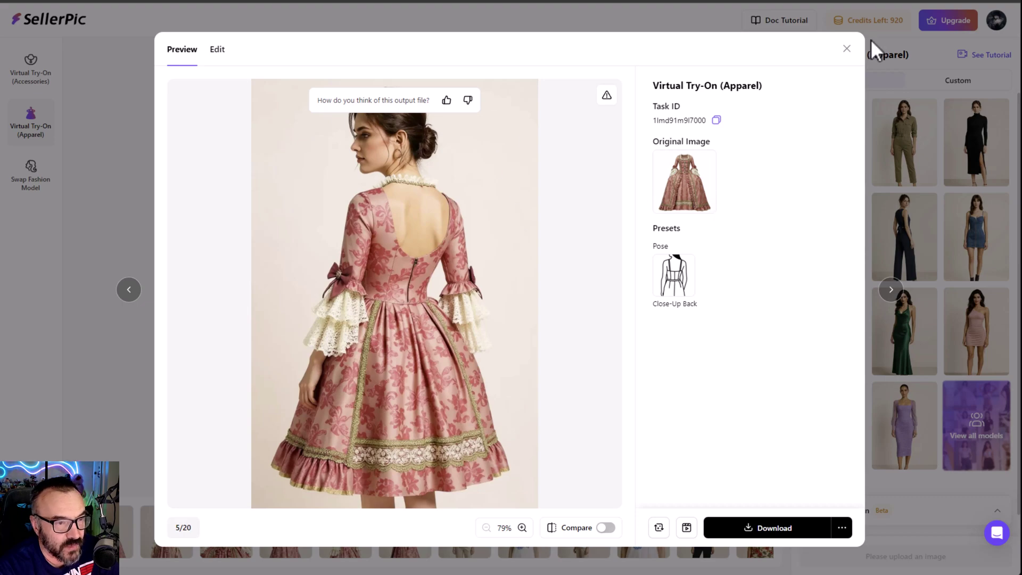
{"action": "left_click", "coordinate": [847, 49]}
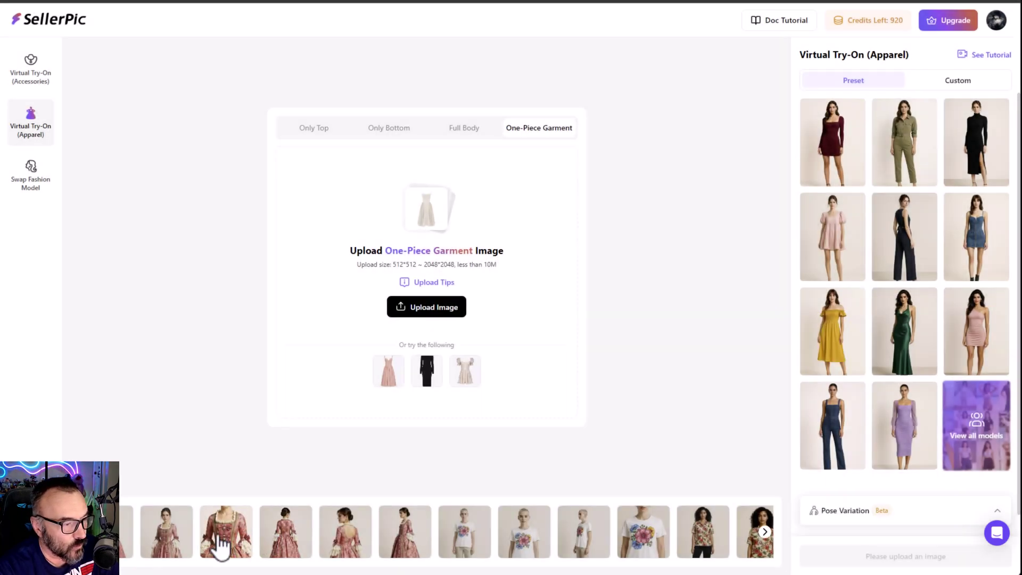
{"action": "left_click", "coordinate": [222, 538]}
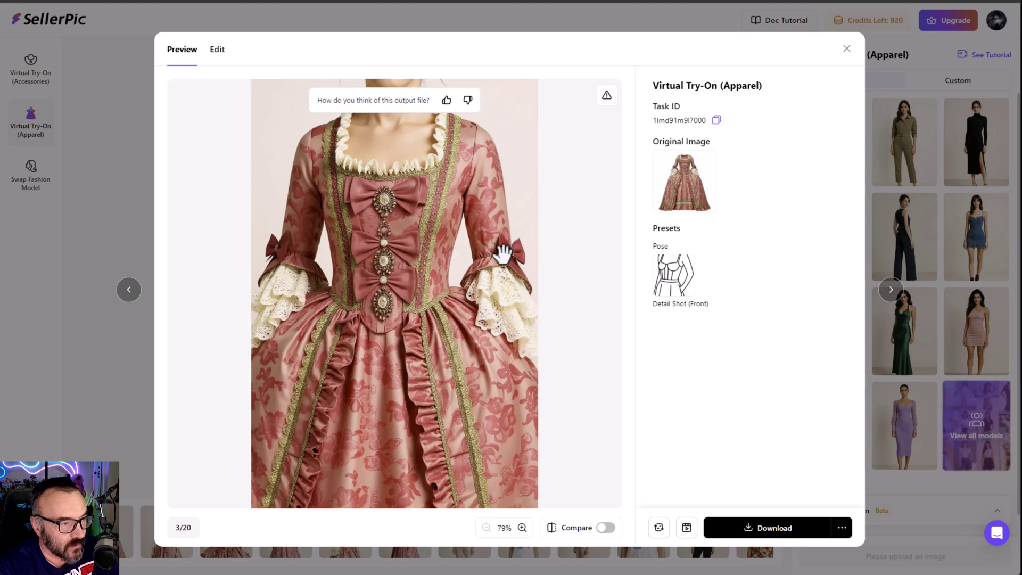
{"action": "left_click", "coordinate": [847, 49]}
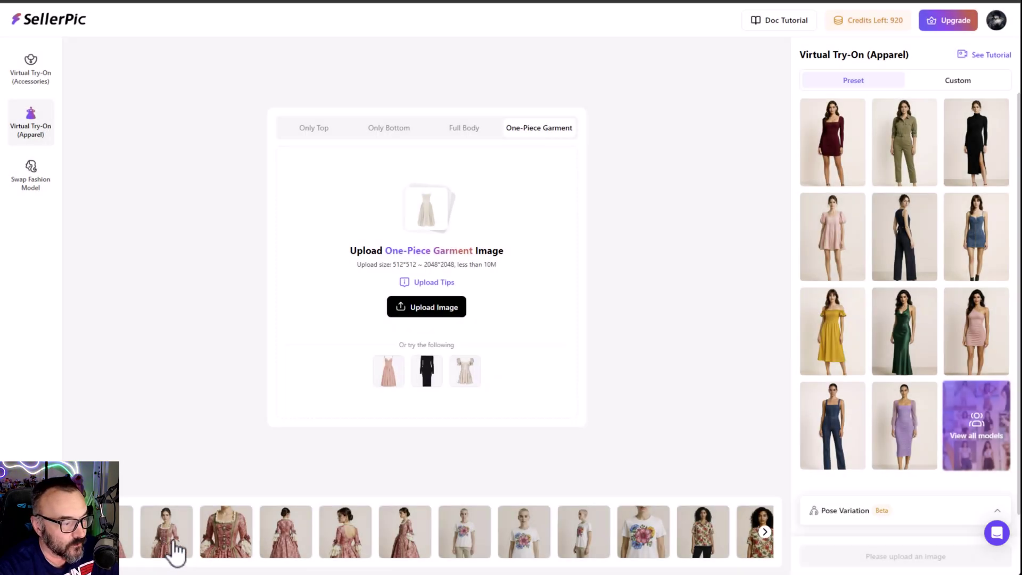
{"action": "left_click", "coordinate": [298, 550]}
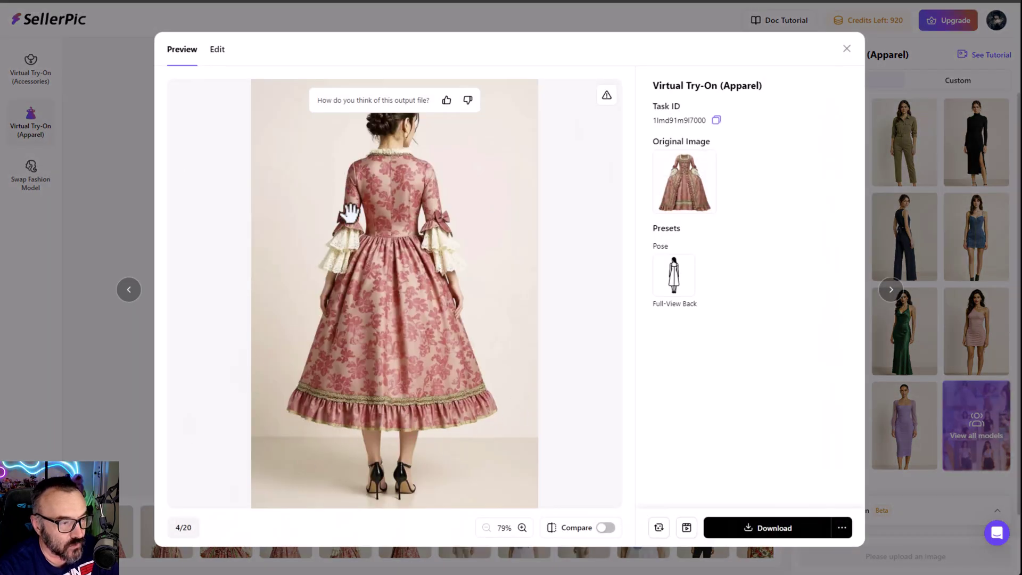
{"action": "left_click", "coordinate": [847, 49]}
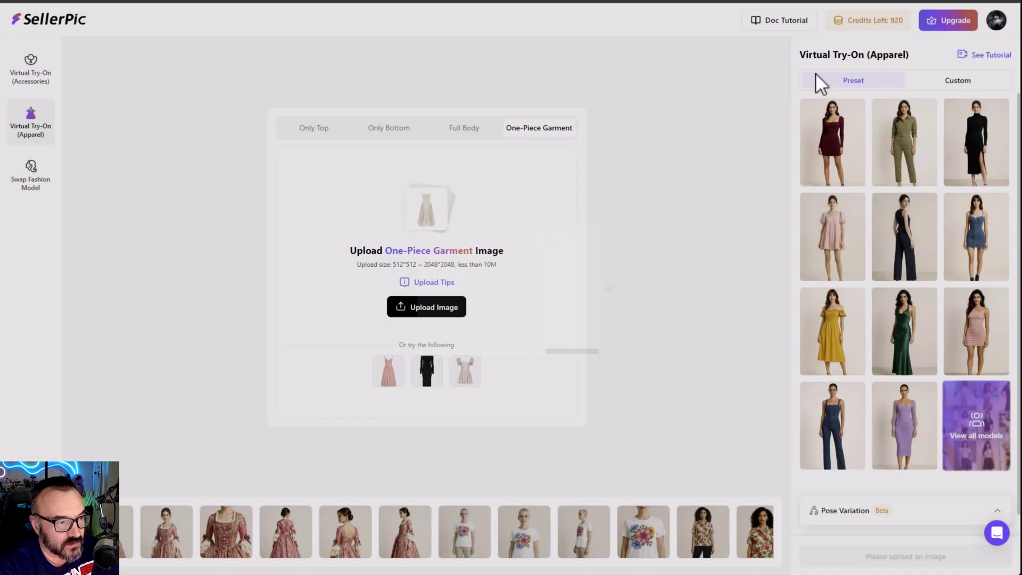
{"action": "left_click", "coordinate": [166, 531]}
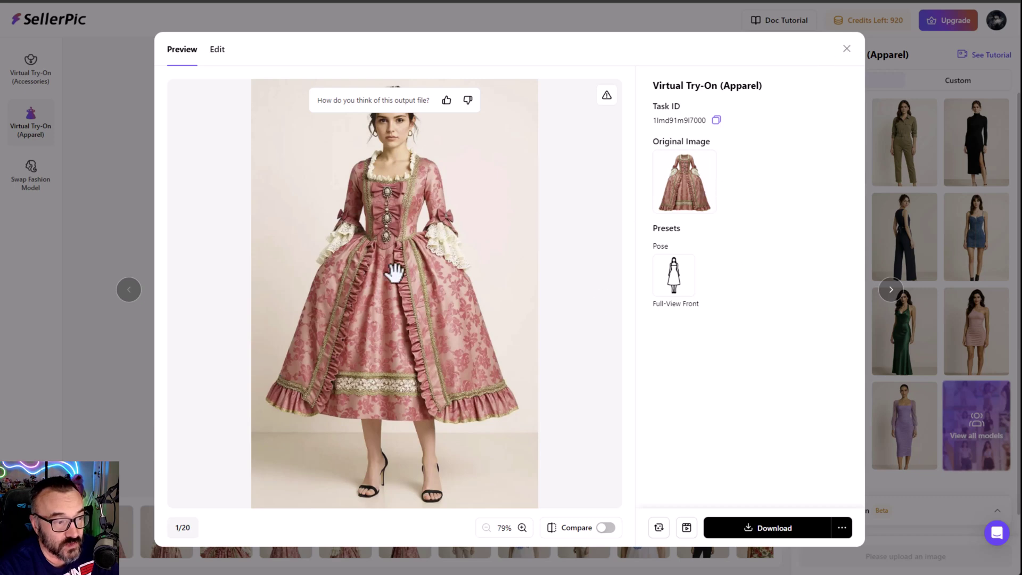
{"action": "left_click", "coordinate": [847, 48]}
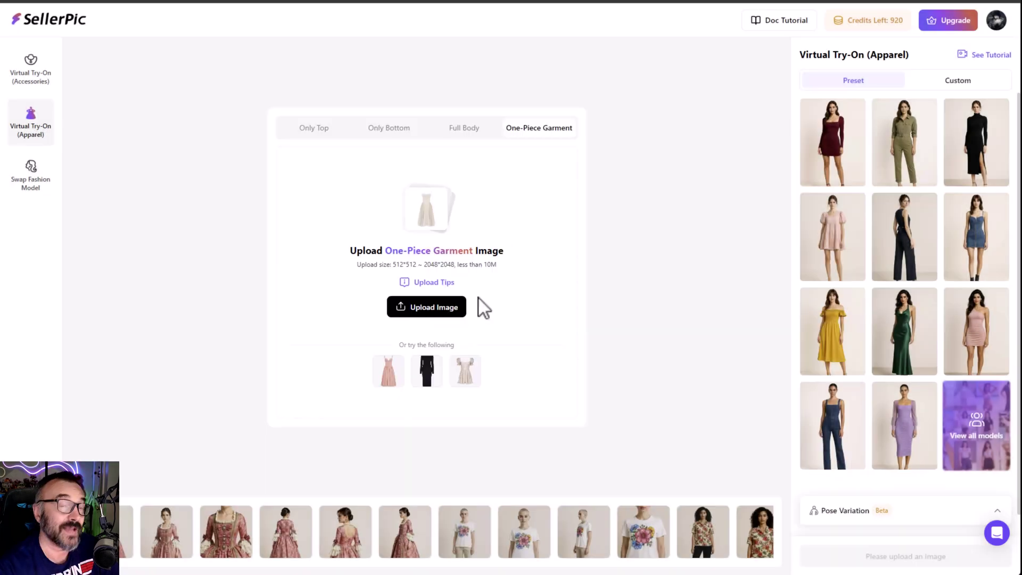